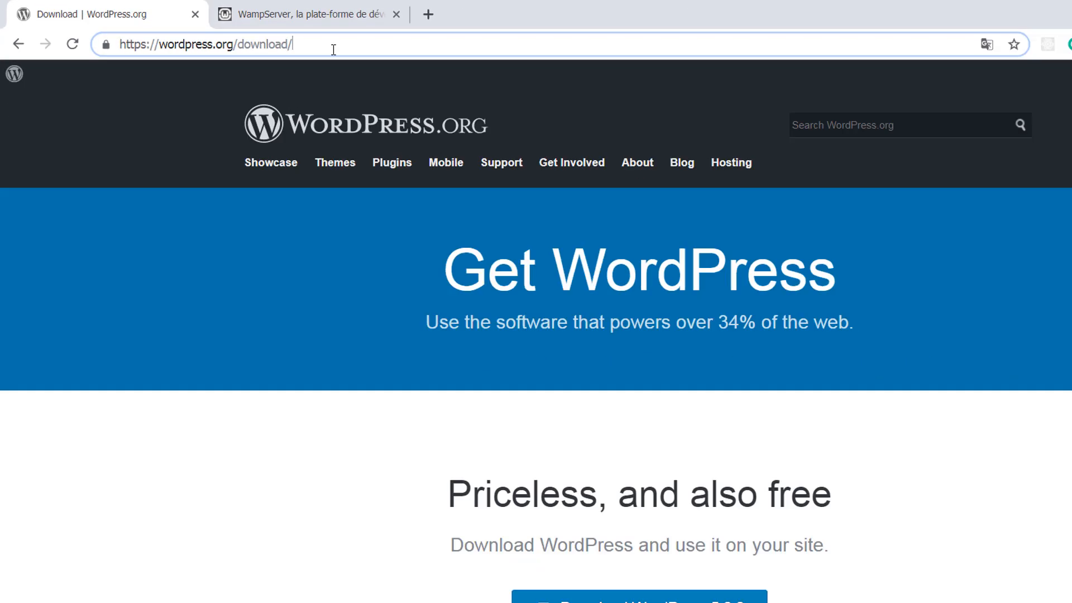
- Review the WampServer and WordPress 5.2.2 download tabs, then search 'wamp' in the Start menu
click(567, 28)
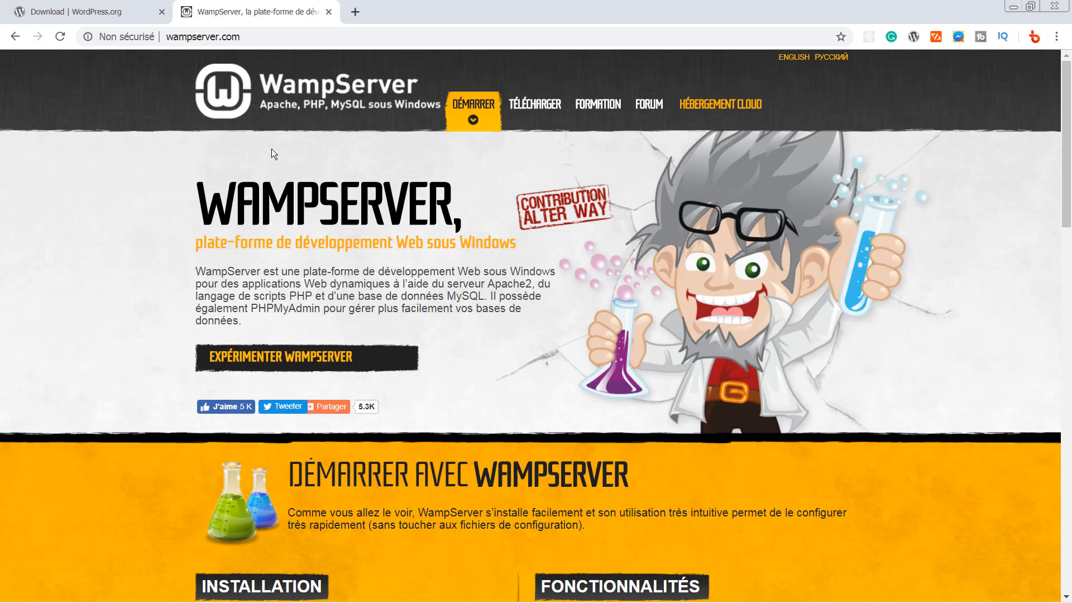
click(100, 7)
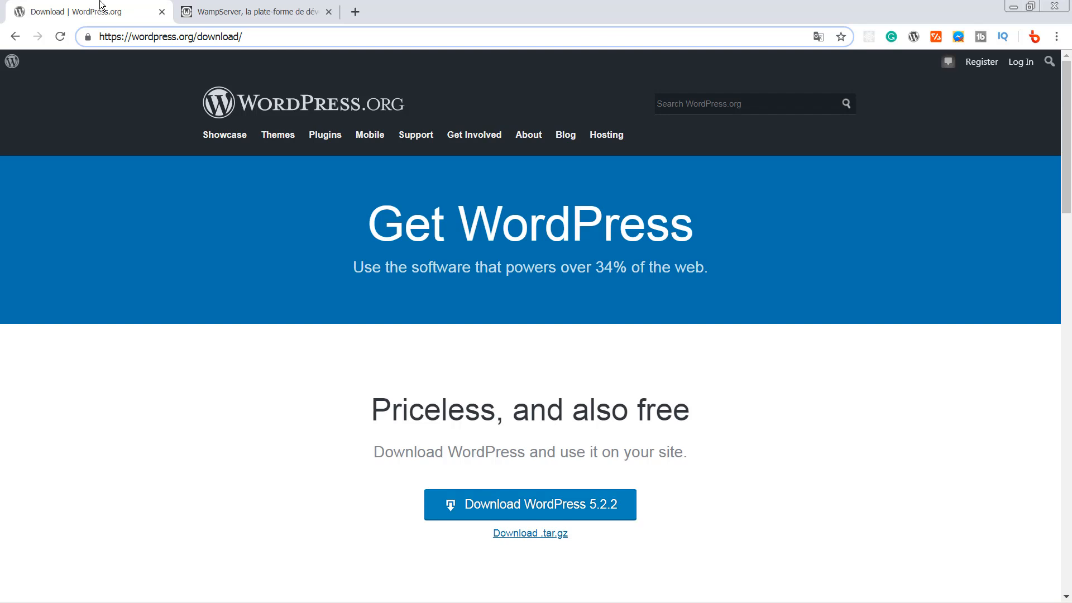
key(super)
text(wampserver.com)
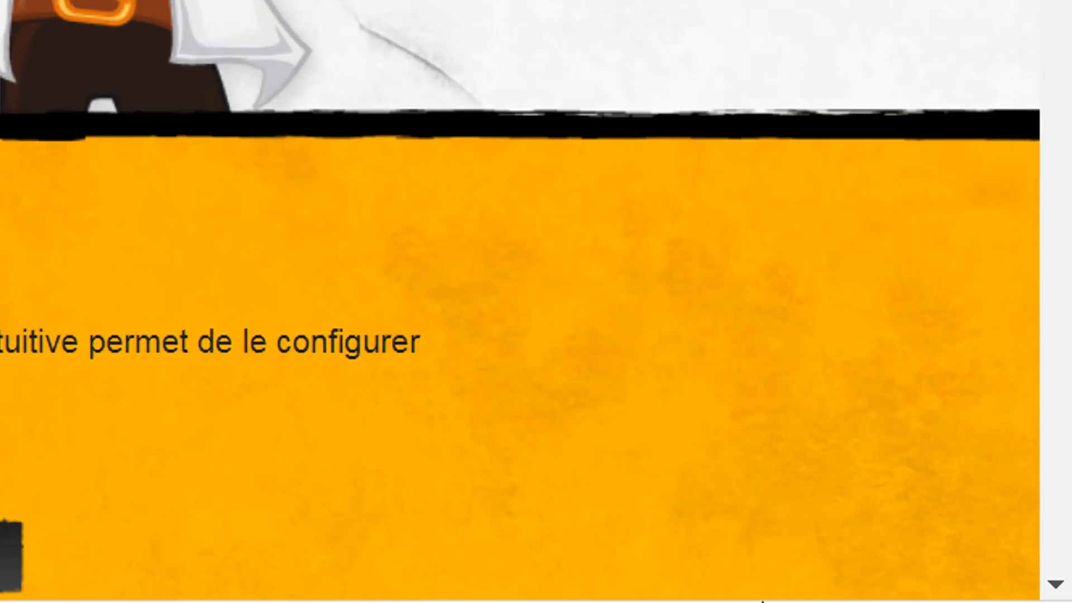
- Open Localhost from the WampServer tray menu to view the local server configuration page
mouse_move(762, 602)
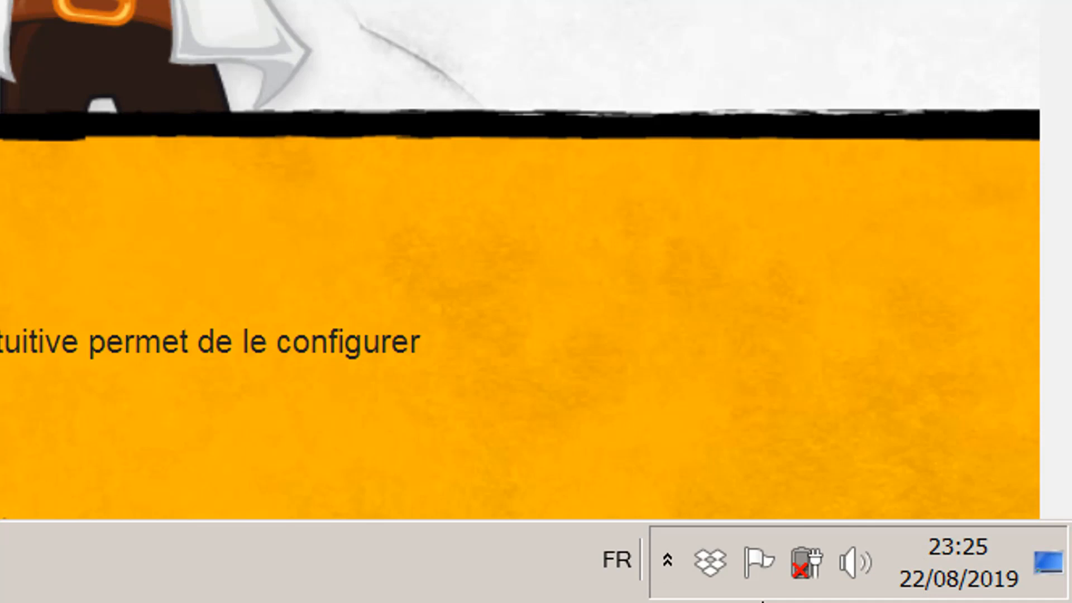
click(670, 563)
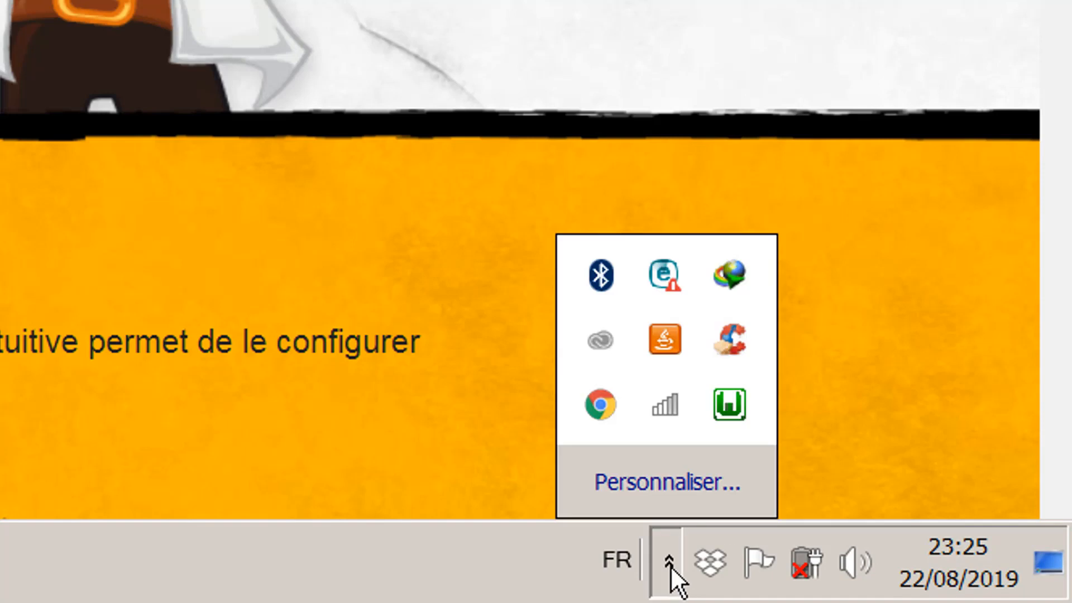
click(726, 404)
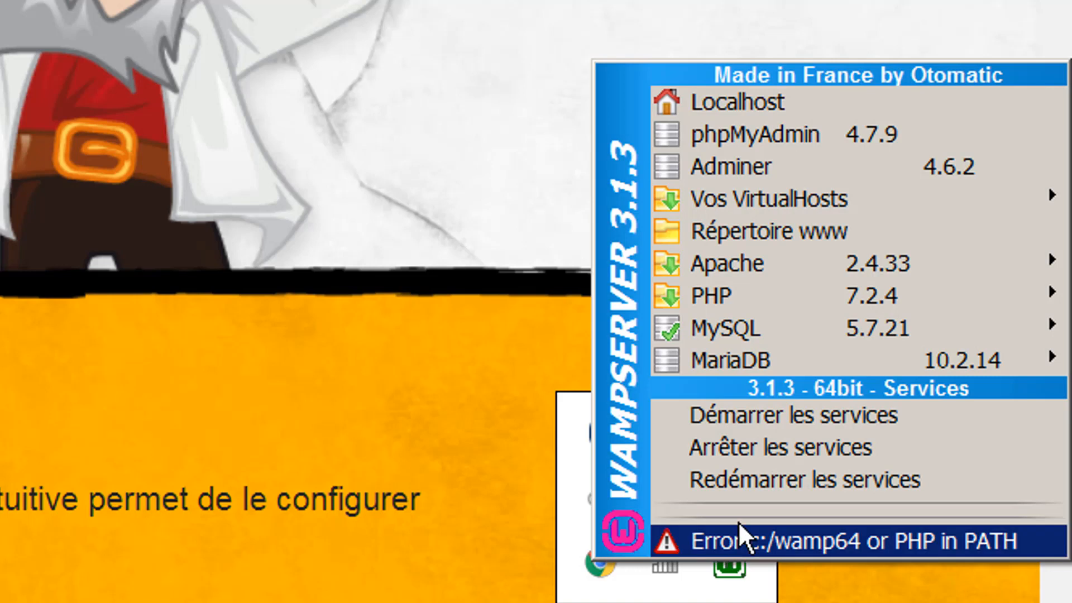
click(814, 107)
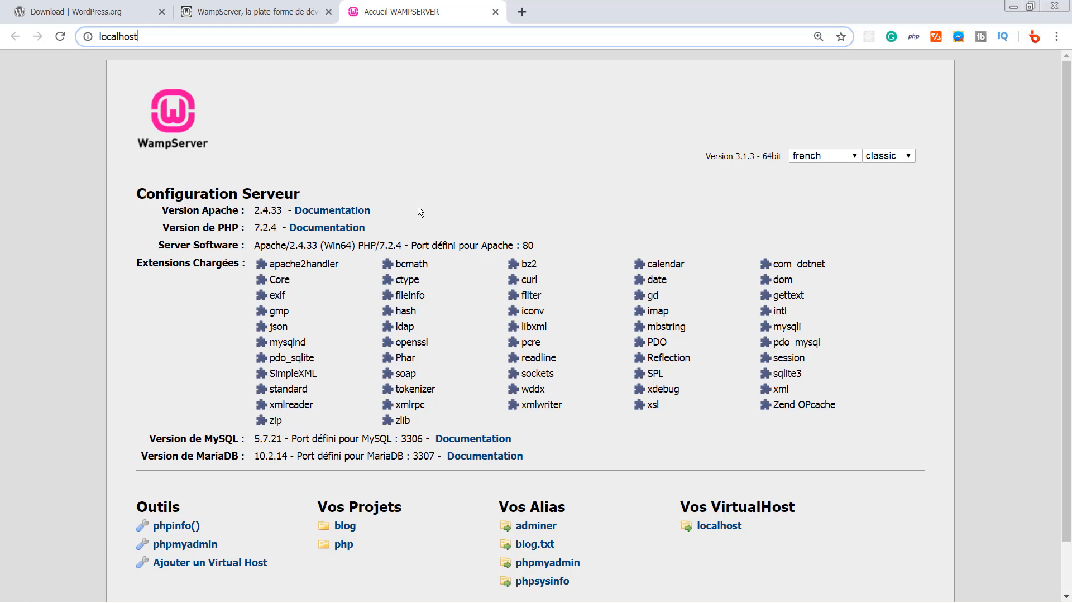
- Open phpMyAdmin from the localhost page's Outils section and log in as root
drag(1067, 167, 1068, 213)
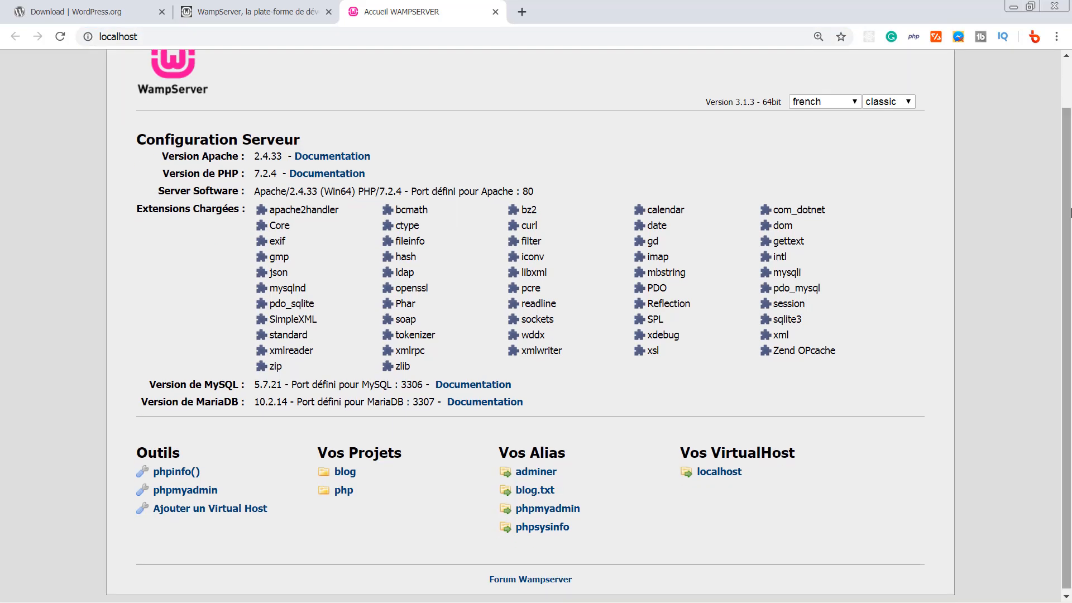
click(188, 495)
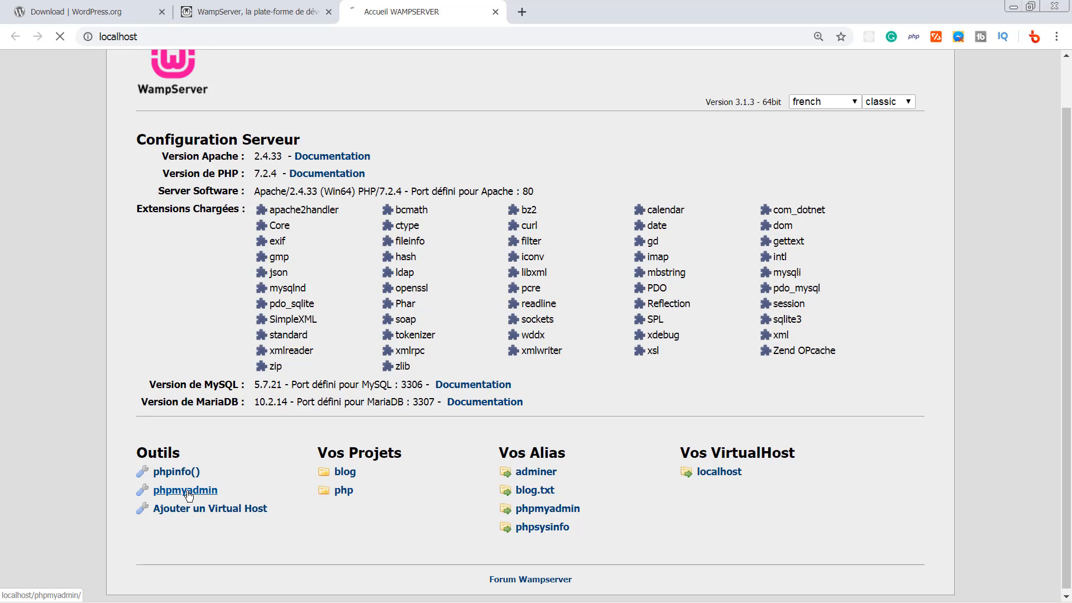
text(r)
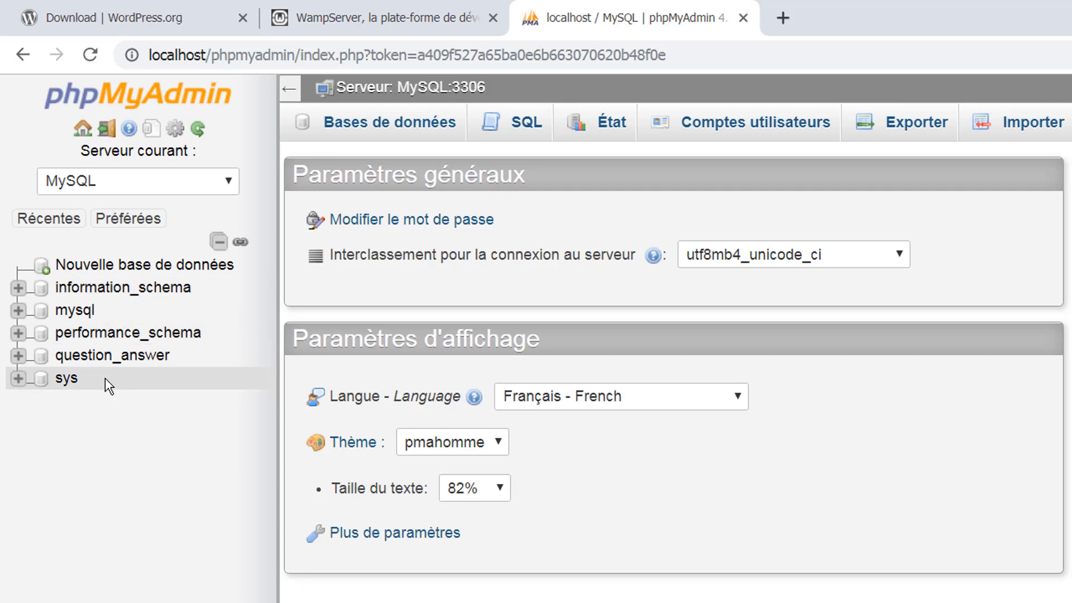
- Create an empty database named wordpressdb under Bases de données
click(381, 126)
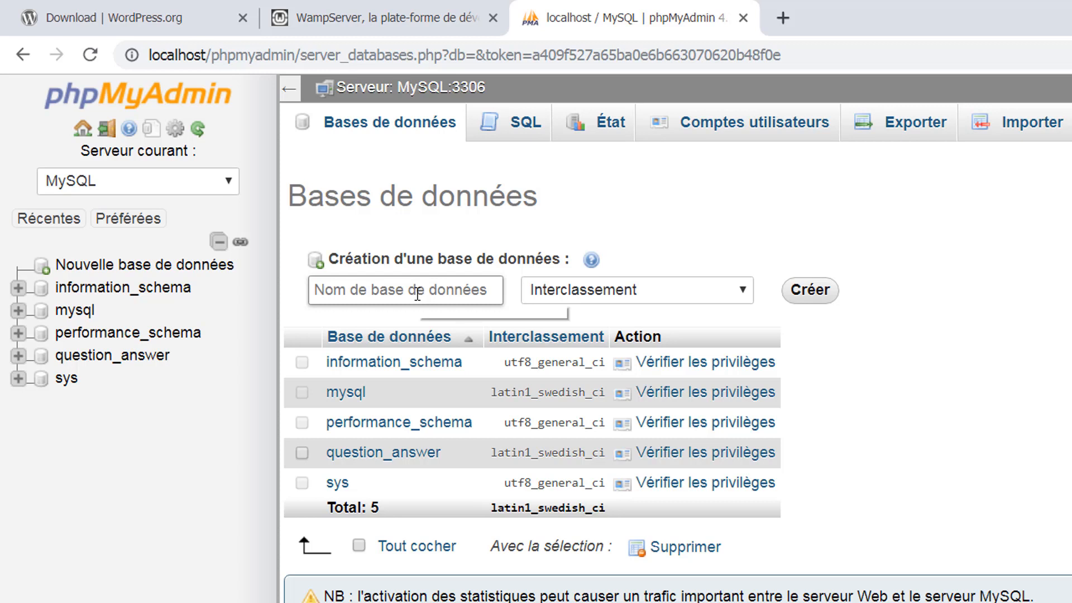
click(417, 291)
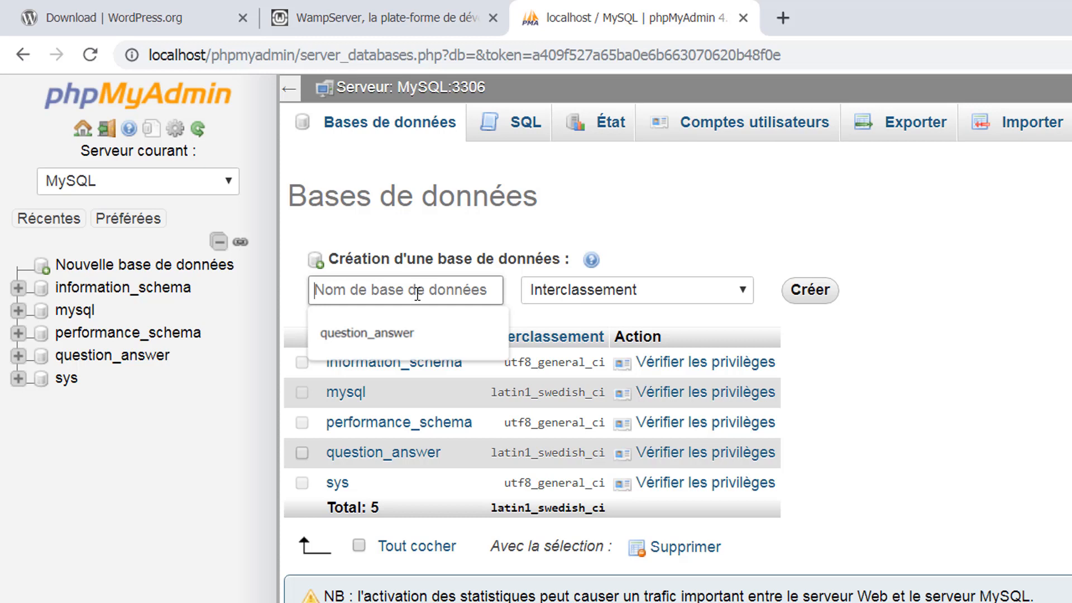
text(wordpr)
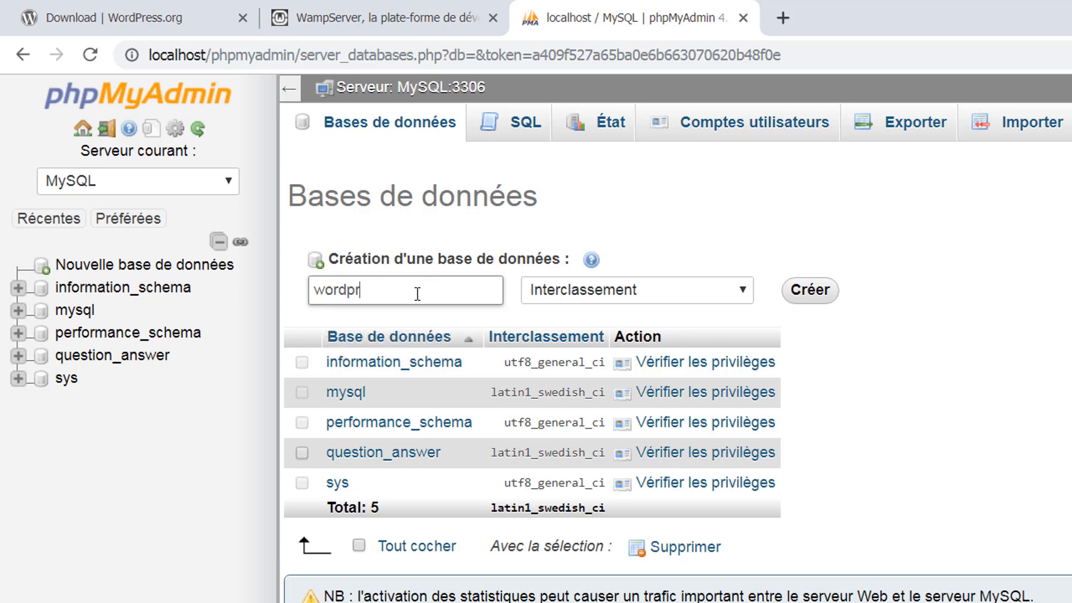
text(essdb)
click(815, 291)
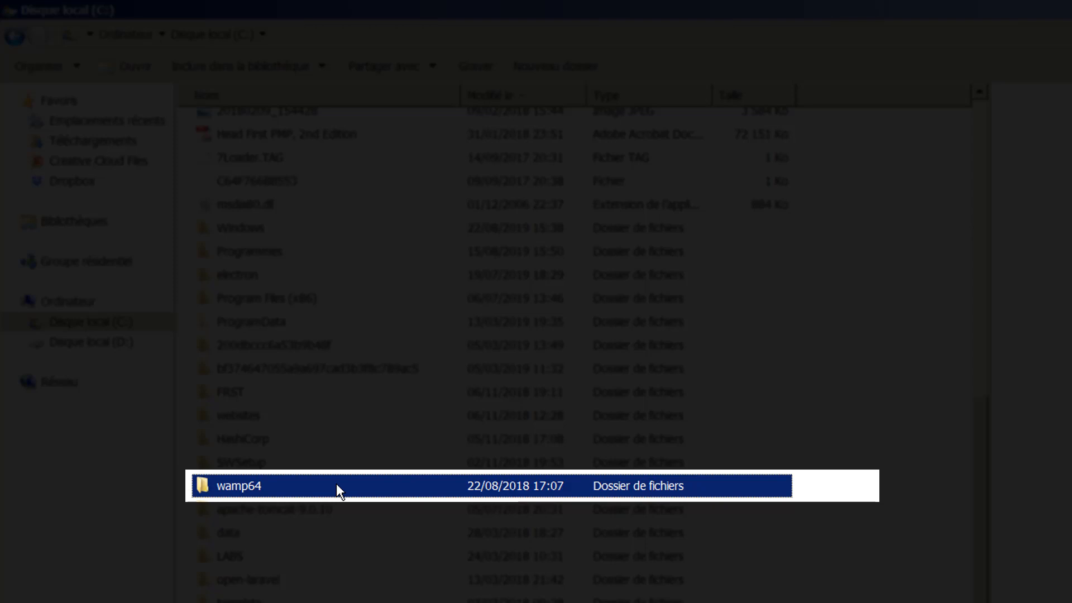
- Paste wordpress-5.2.2.zip into the C:\wamp64\www folder
mouse_move(336, 484)
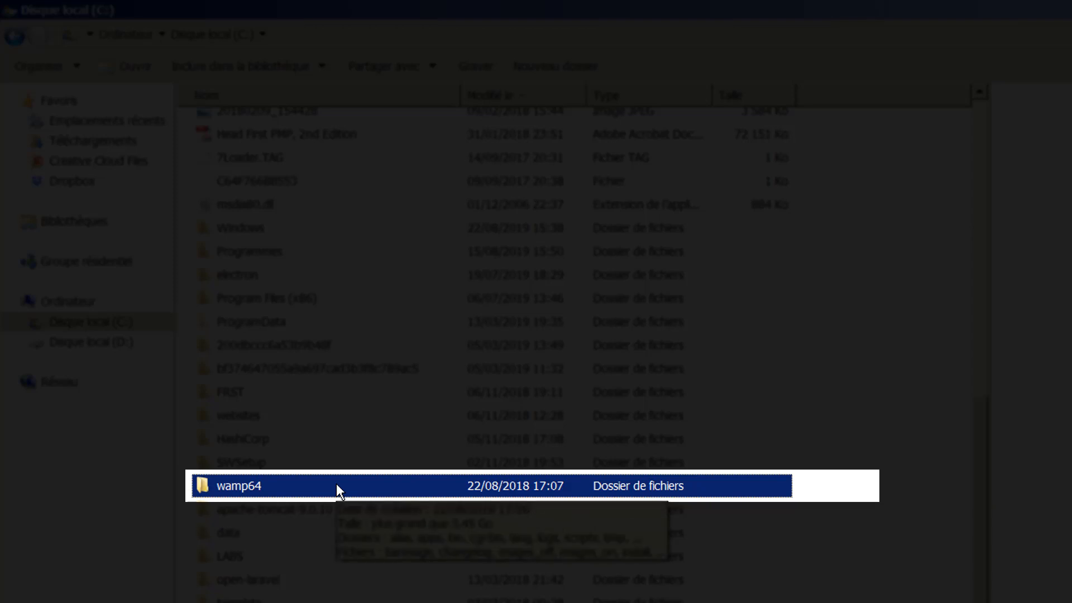
double_click(337, 484)
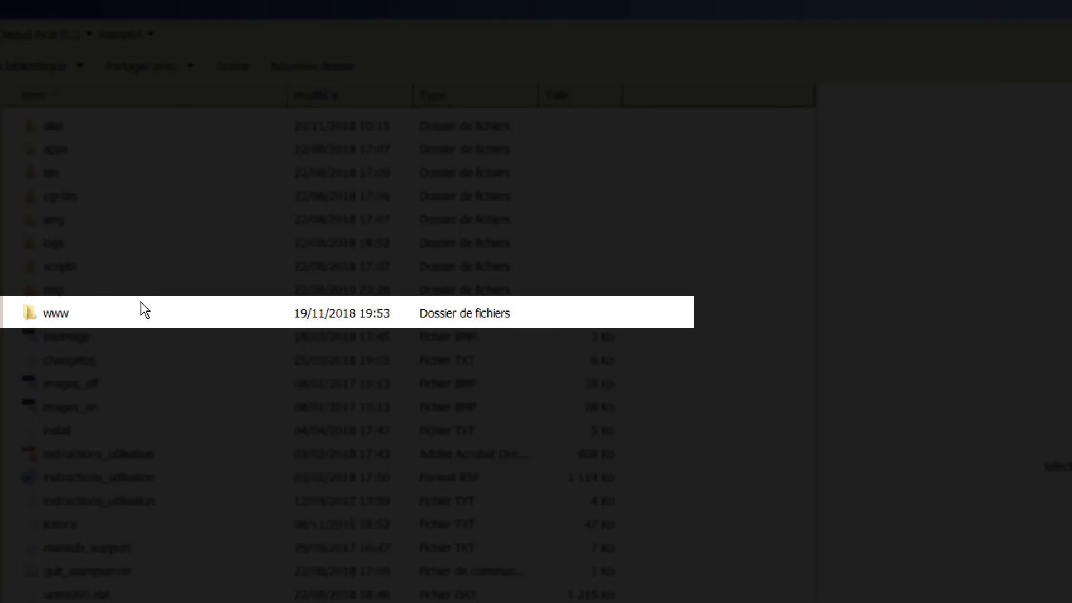
double_click(82, 320)
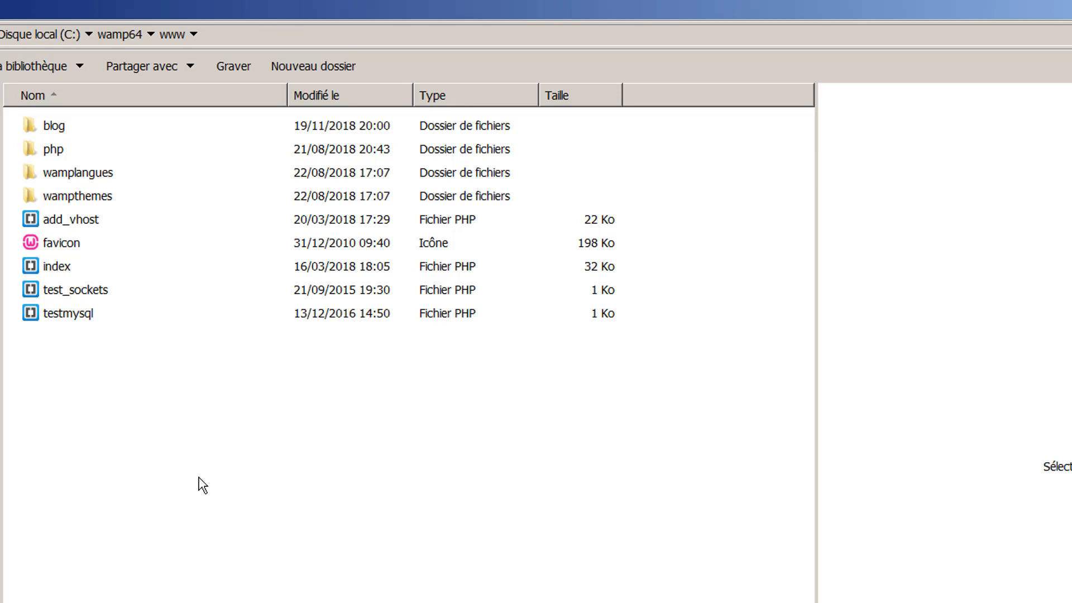
key(ctrl+v)
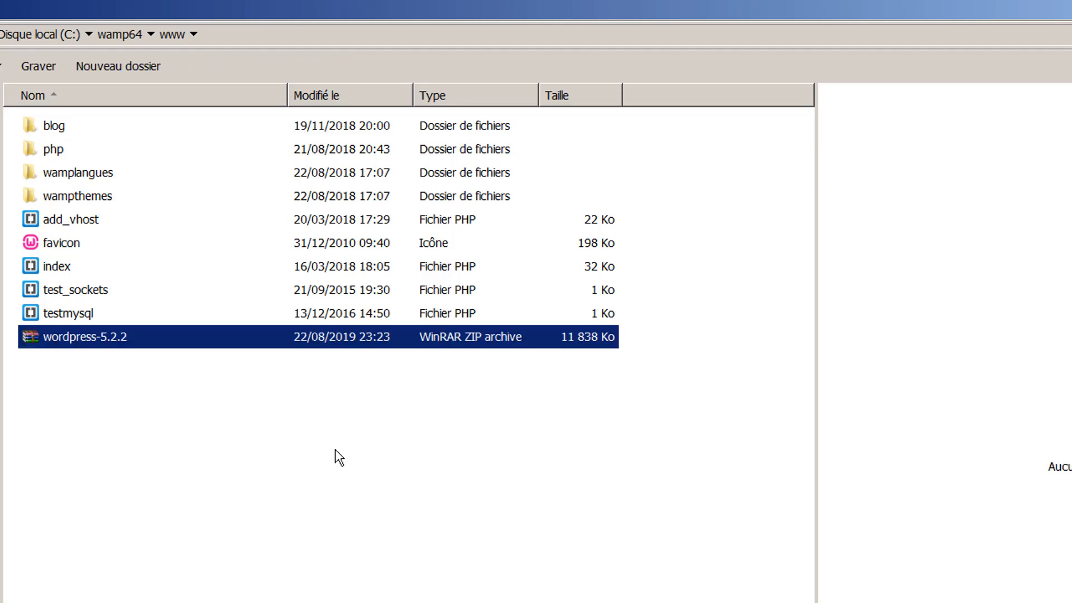
- Extract the wordpress folder from wordpress-5.2.2.zip into www with WinRAR and open it
double_click(125, 342)
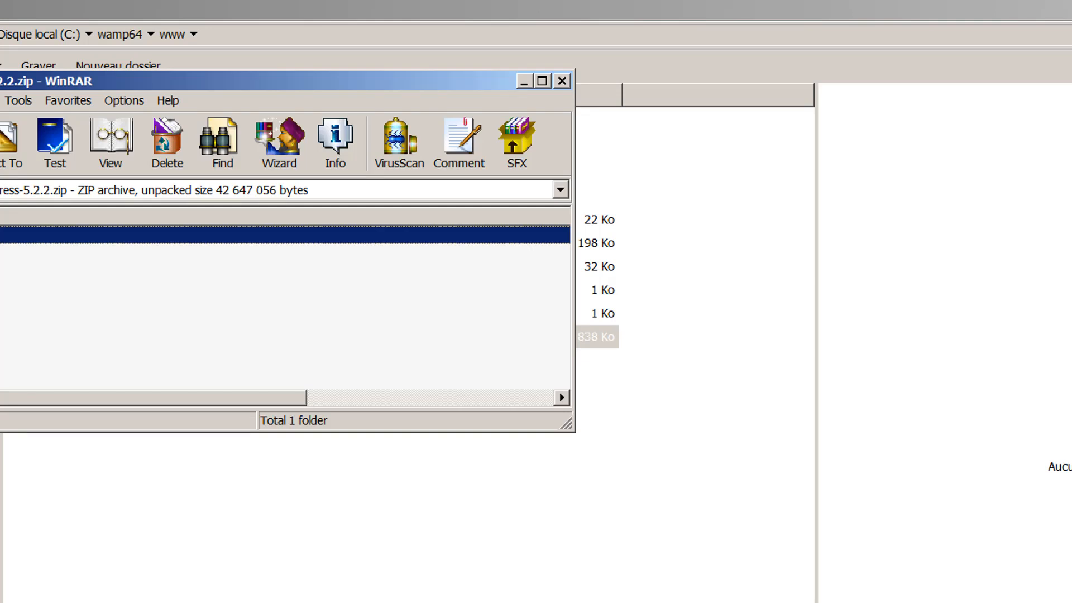
drag(1, 252, 231, 591)
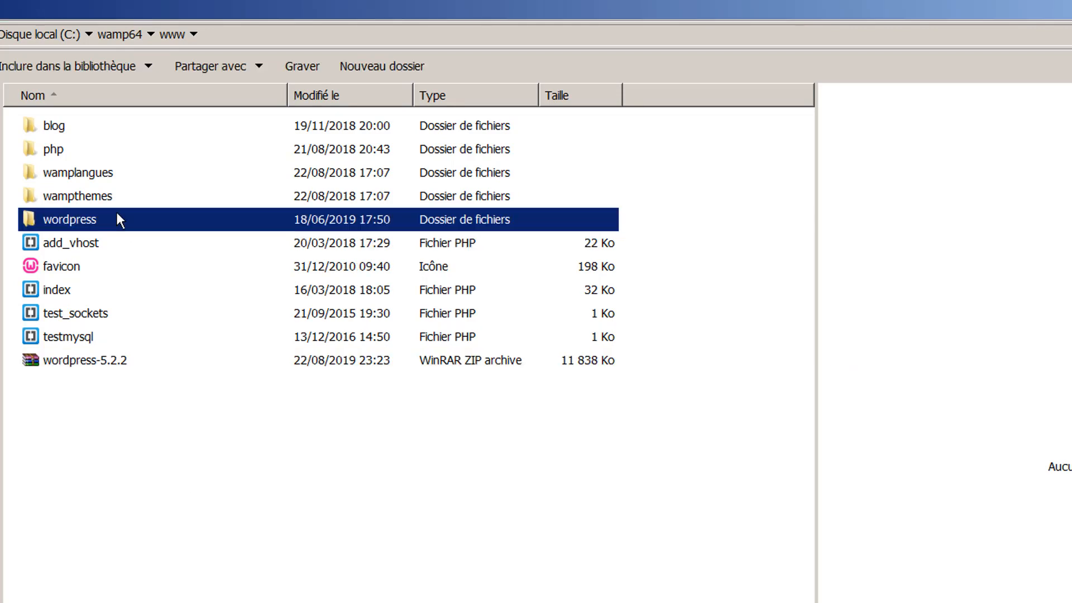
double_click(117, 217)
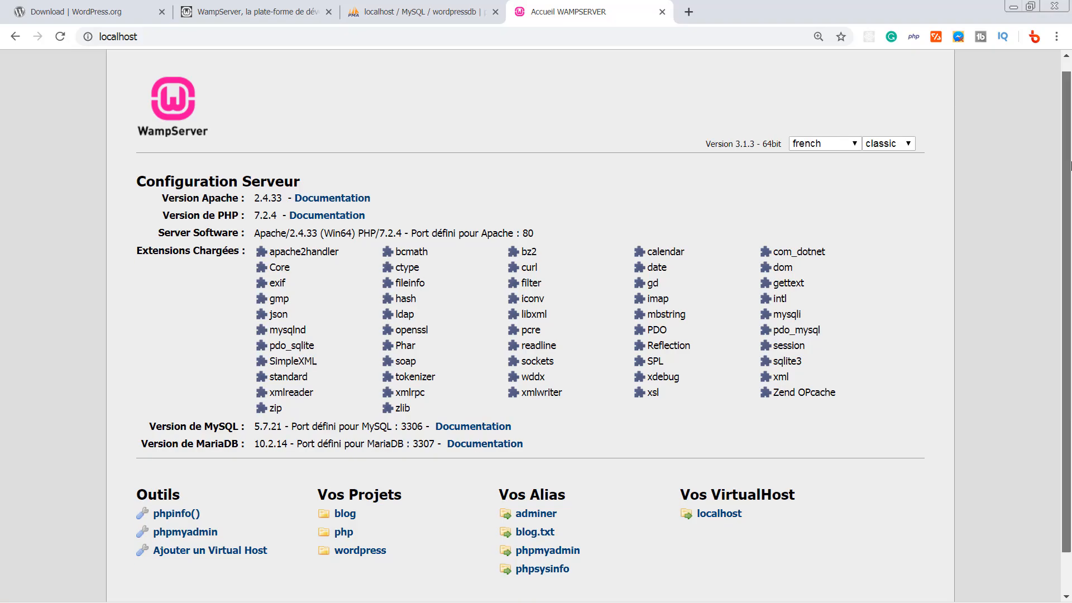
scroll(849, 316, down, 1)
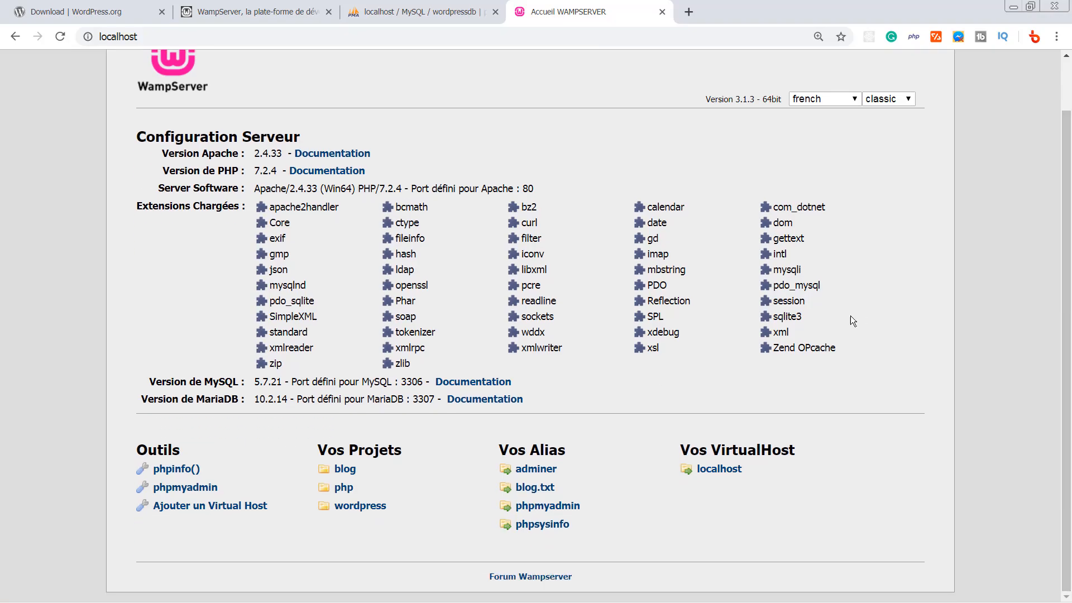
- Load the WordPress setup at localhost/wordpress/ in Chrome
click(378, 508)
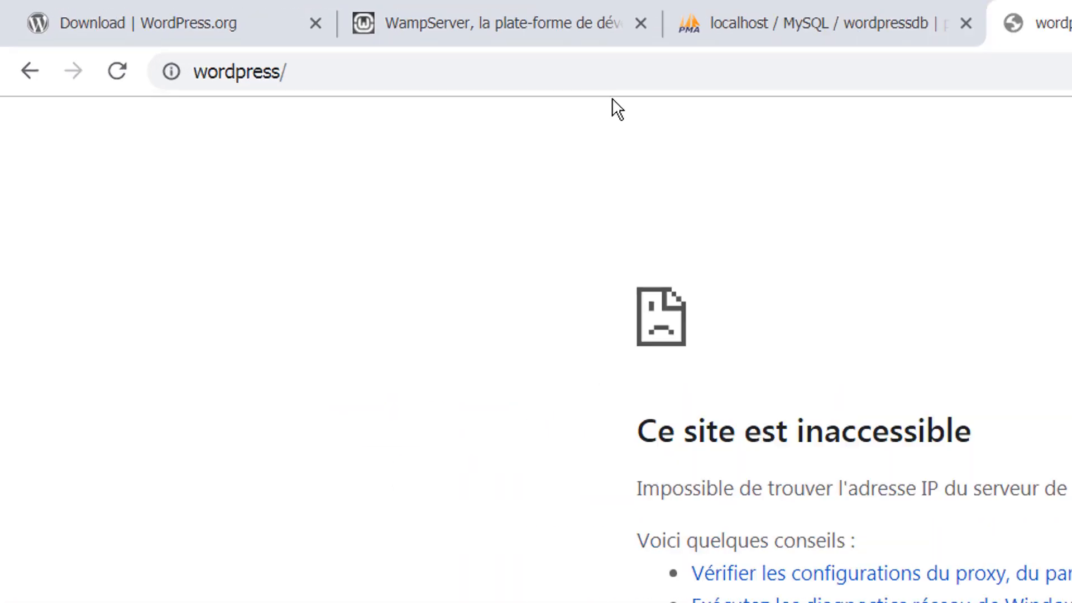
click(304, 41)
key(Home)
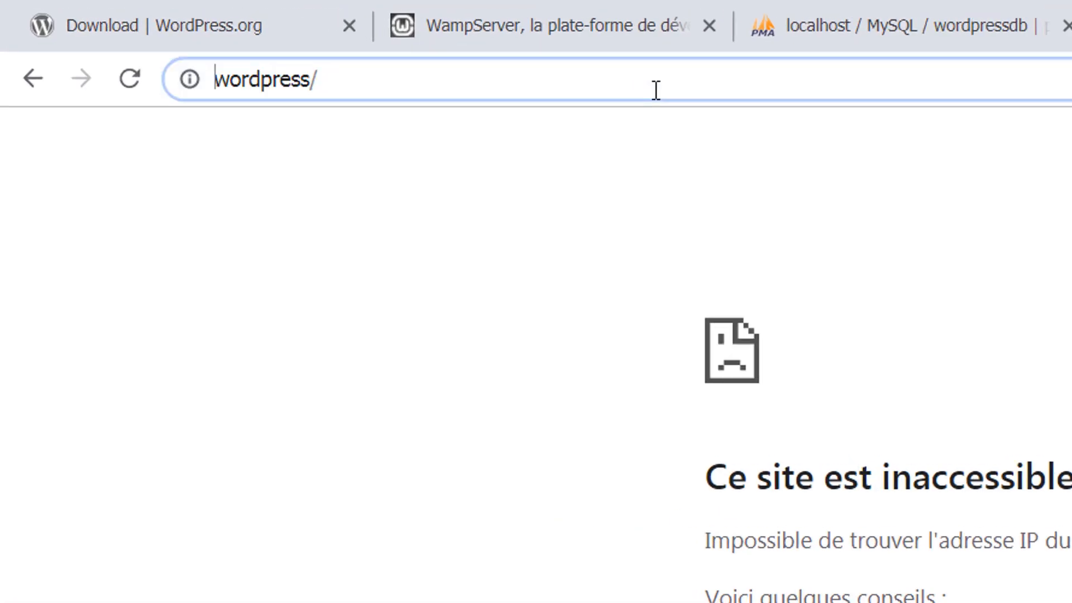
text(local)
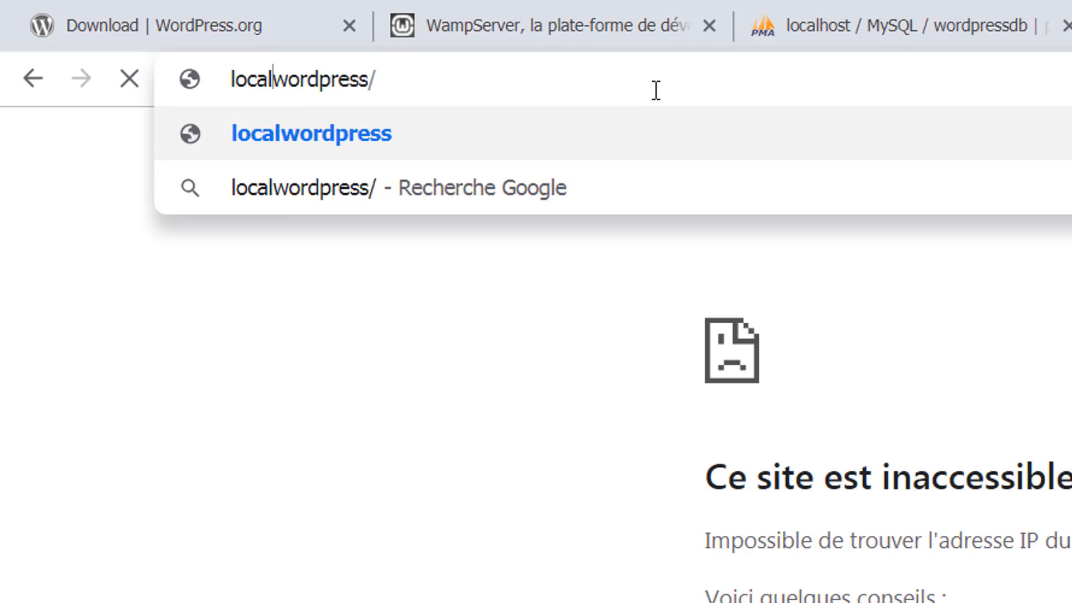
text(host/)
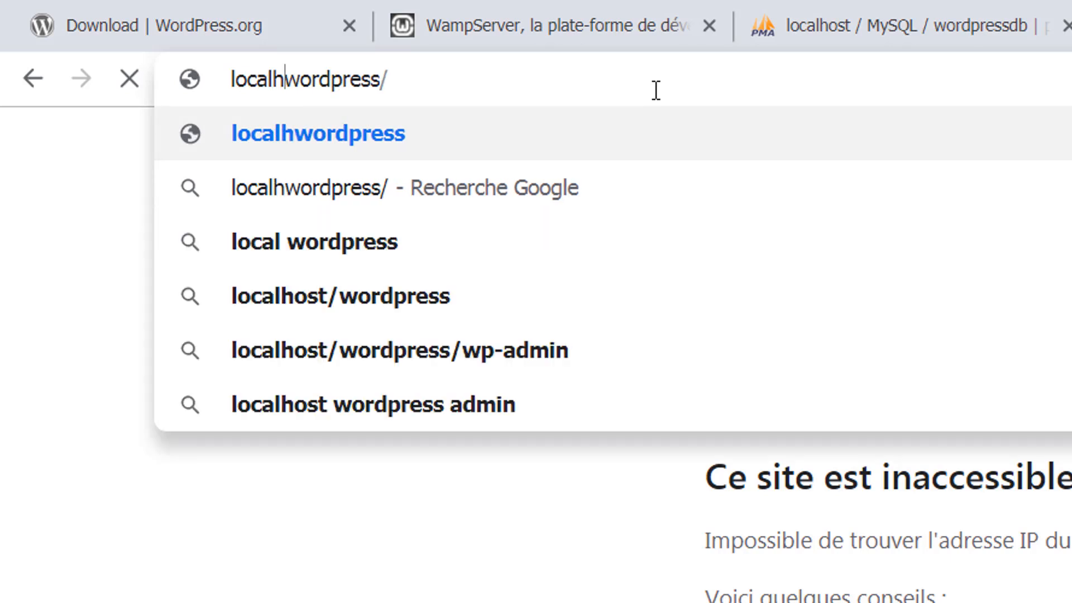
key(Return)
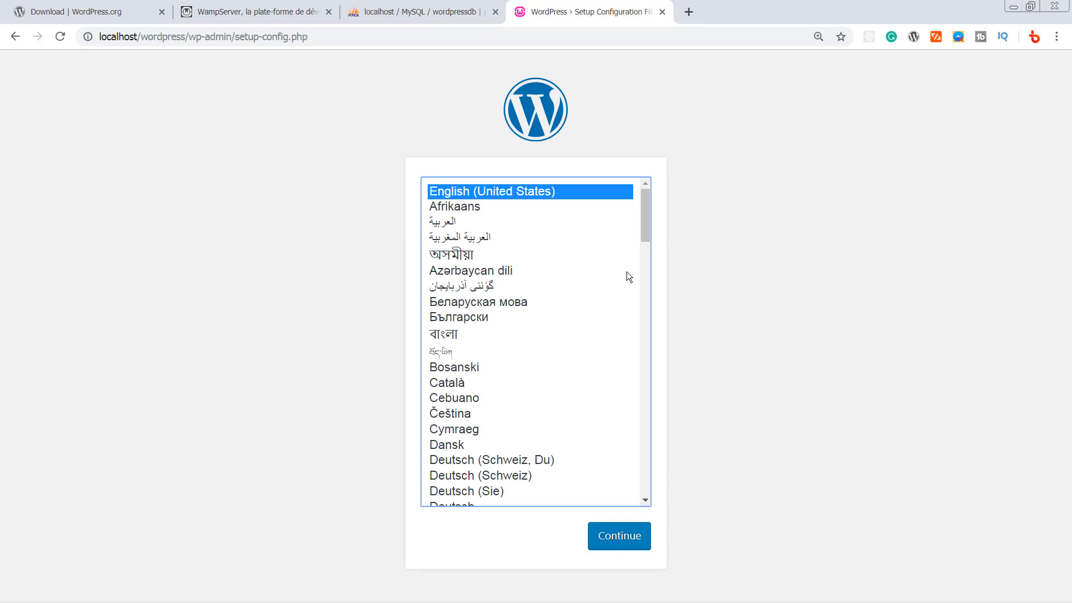
- Choose Français as the setup language and continue past the welcome page with C'est parti !
key(f)
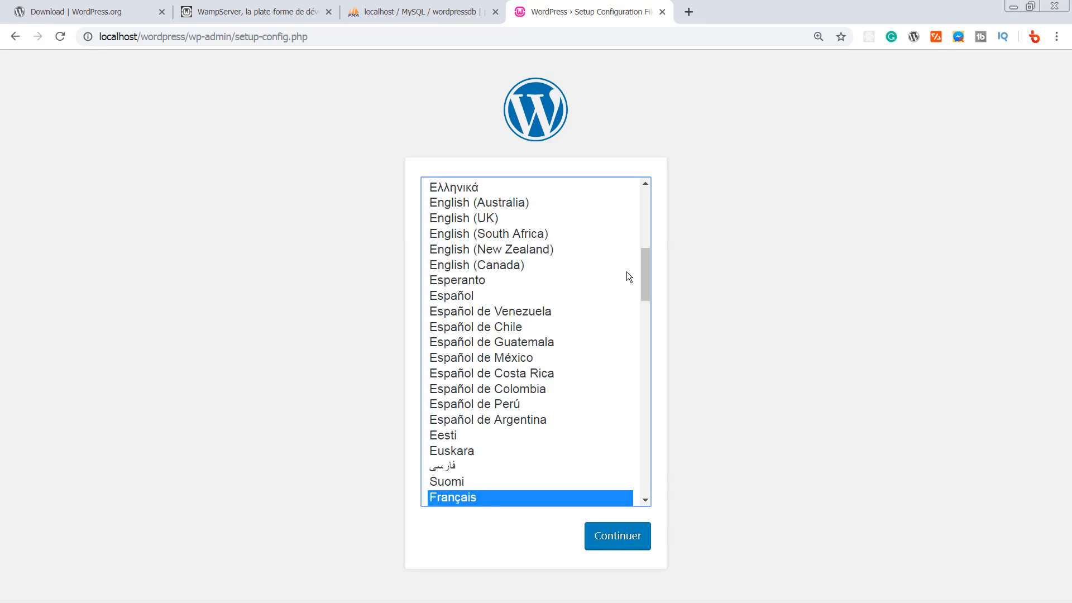
click(628, 543)
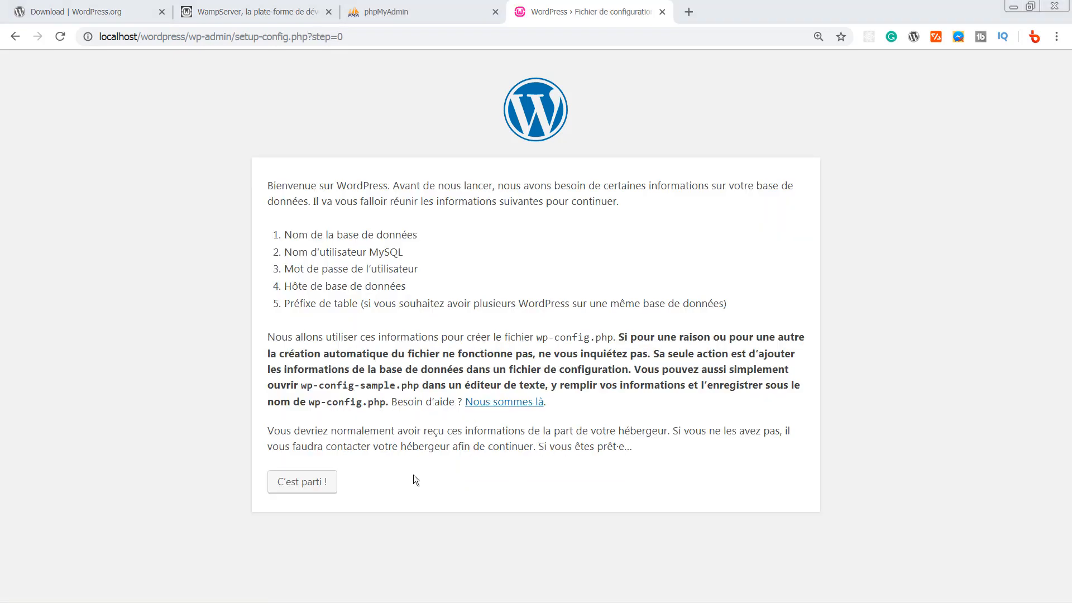
click(309, 482)
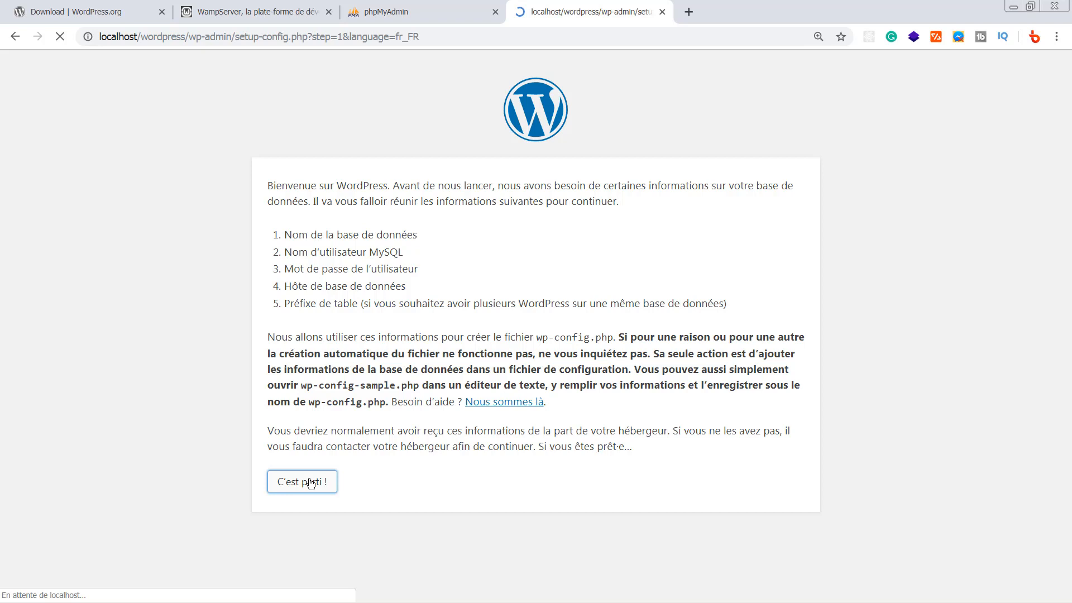
click(438, 12)
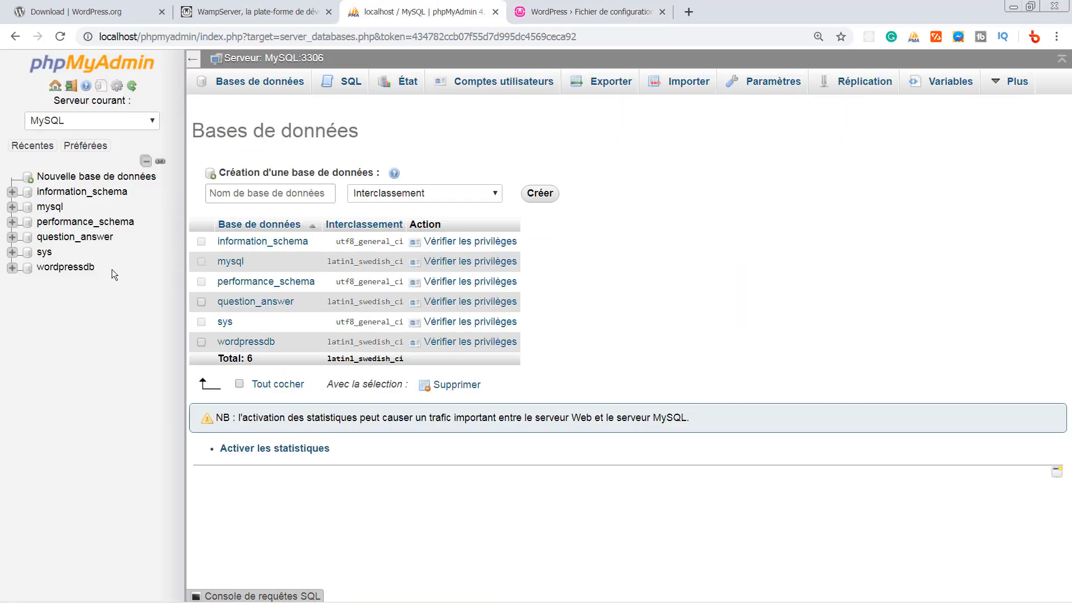
- Copy wordpressdb from phpMyAdmin and paste it as the database name
drag(102, 266, 39, 270)
key(ctrl+c)
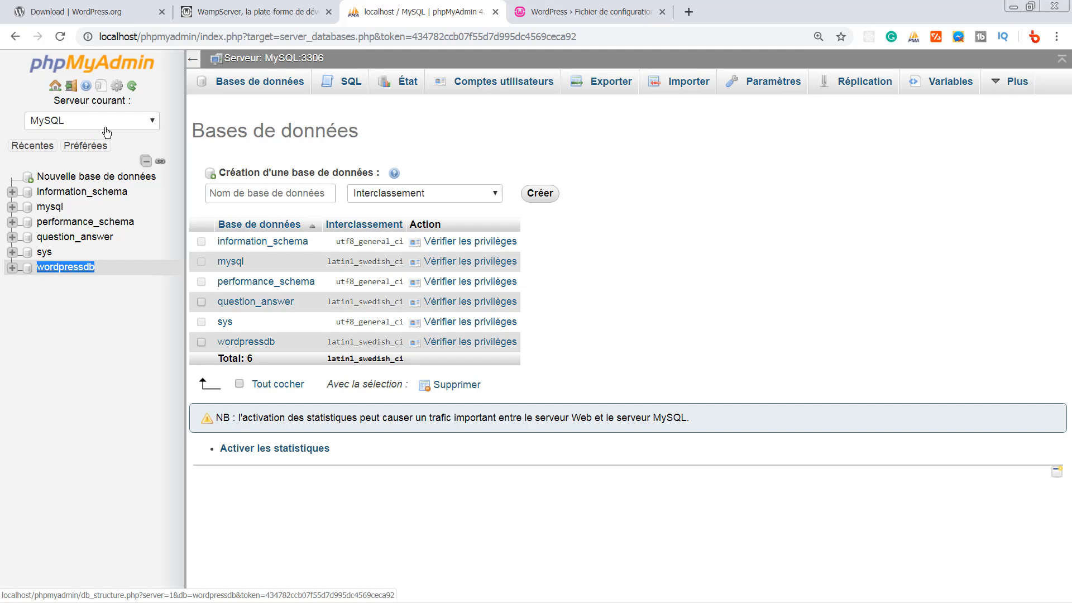
click(589, 12)
drag(472, 235, 343, 241)
key(ctrl+v)
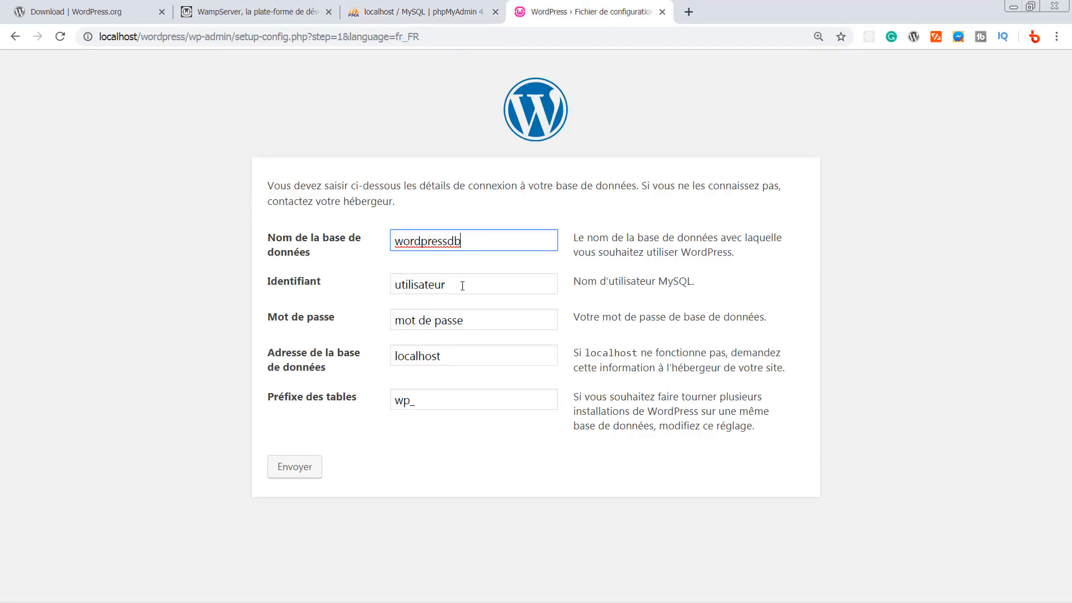
- Set the database user to root with an empty password and host localhost
double_click(462, 286)
text(ro)
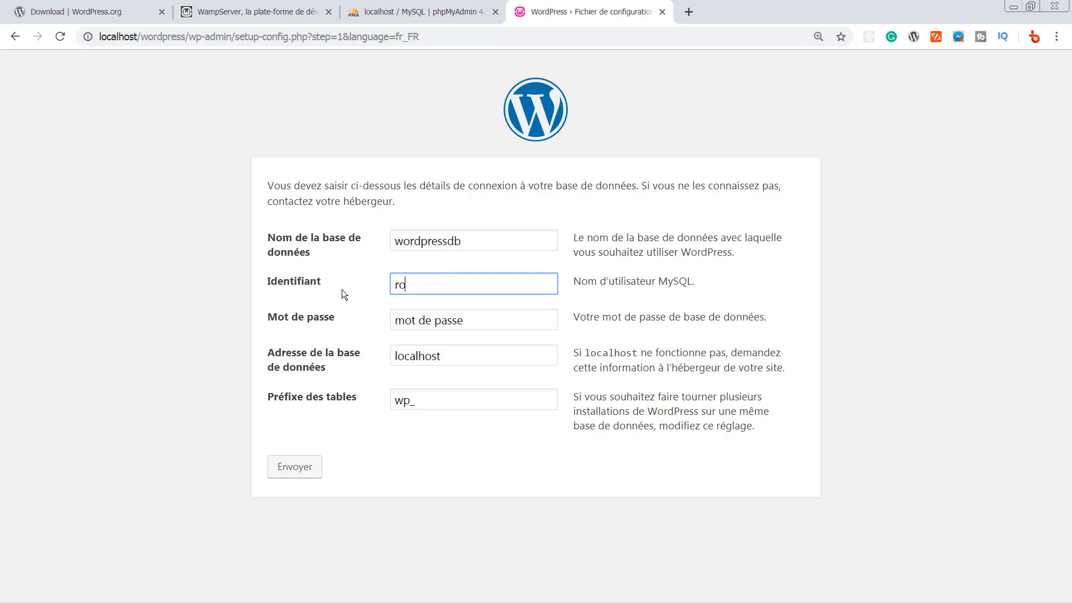
text(ot)
key(Tab)
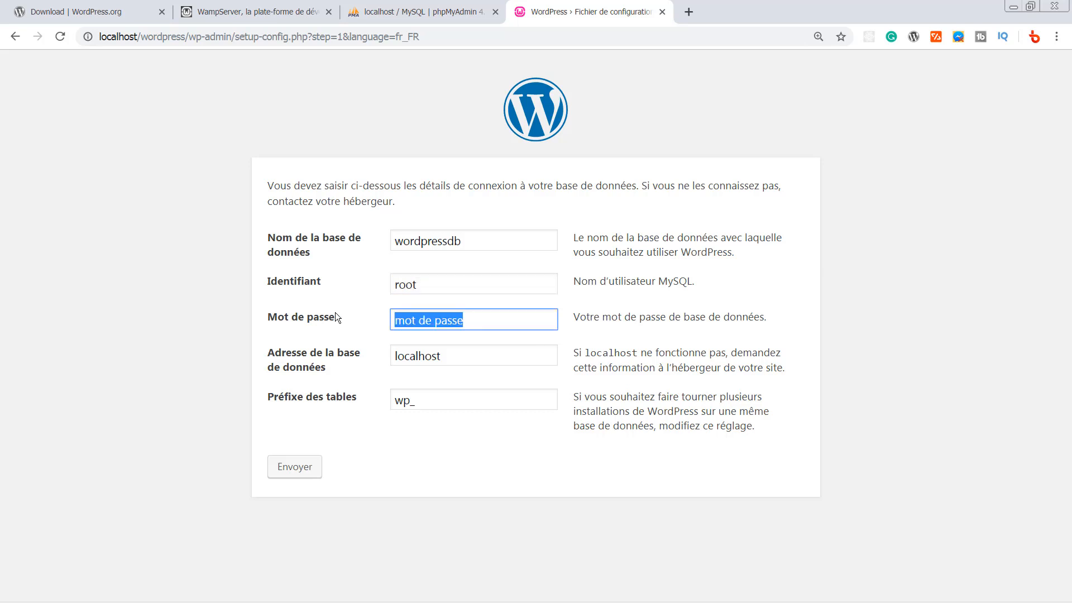
key(BackSpace)
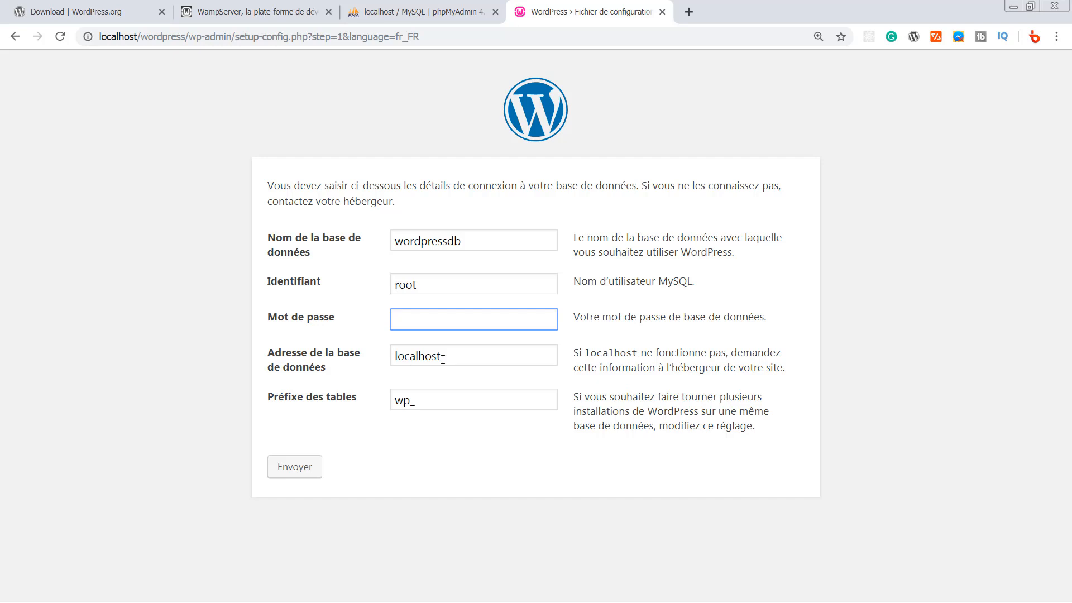
click(468, 359)
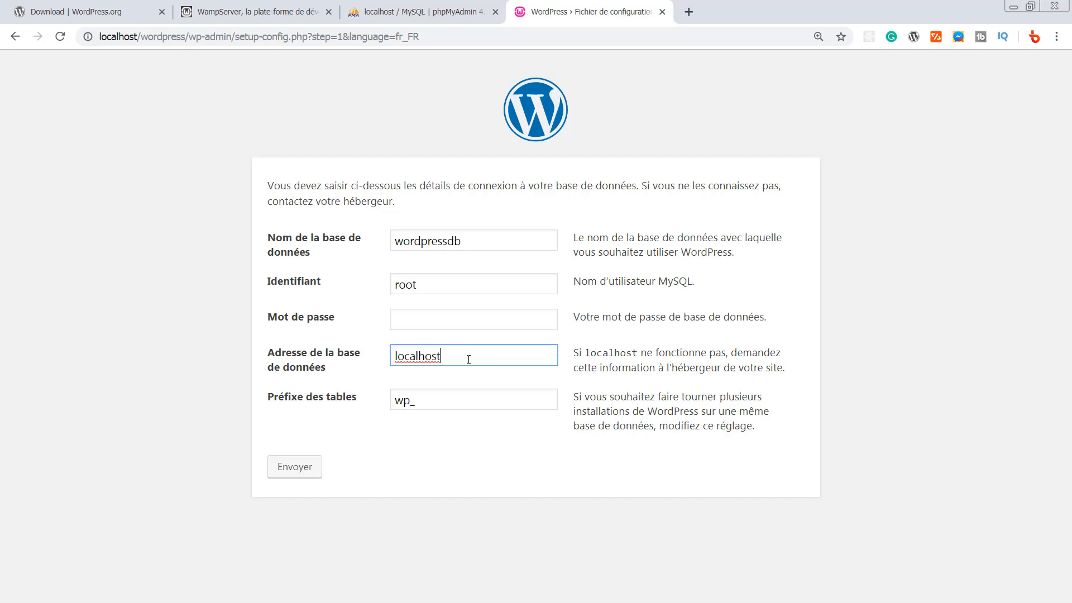
click(450, 477)
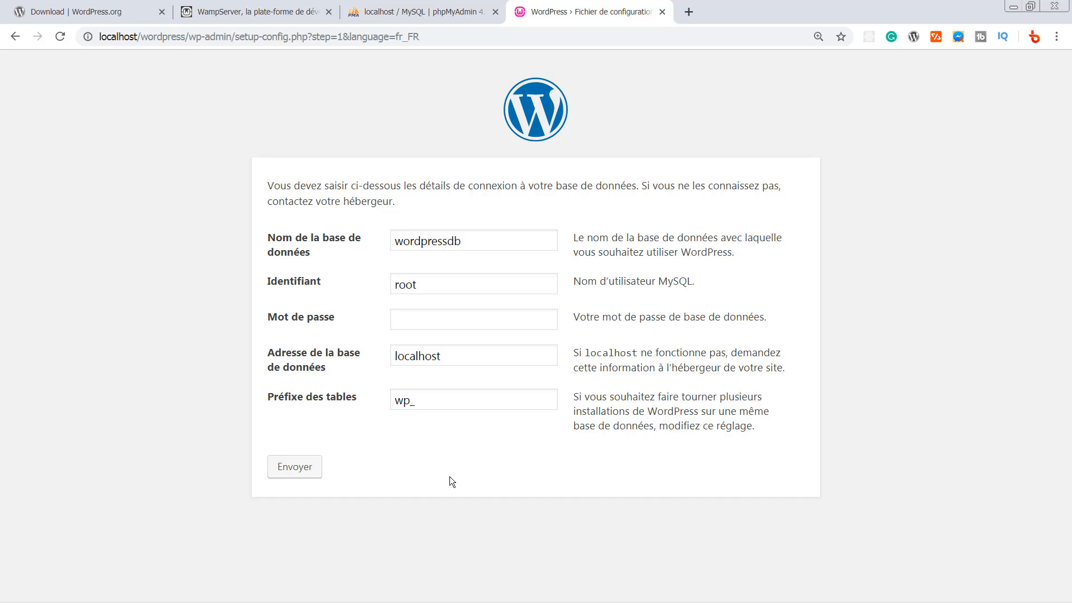
- Submit the connection details, launch installation, and enter site title openWoo and the admin username
click(297, 470)
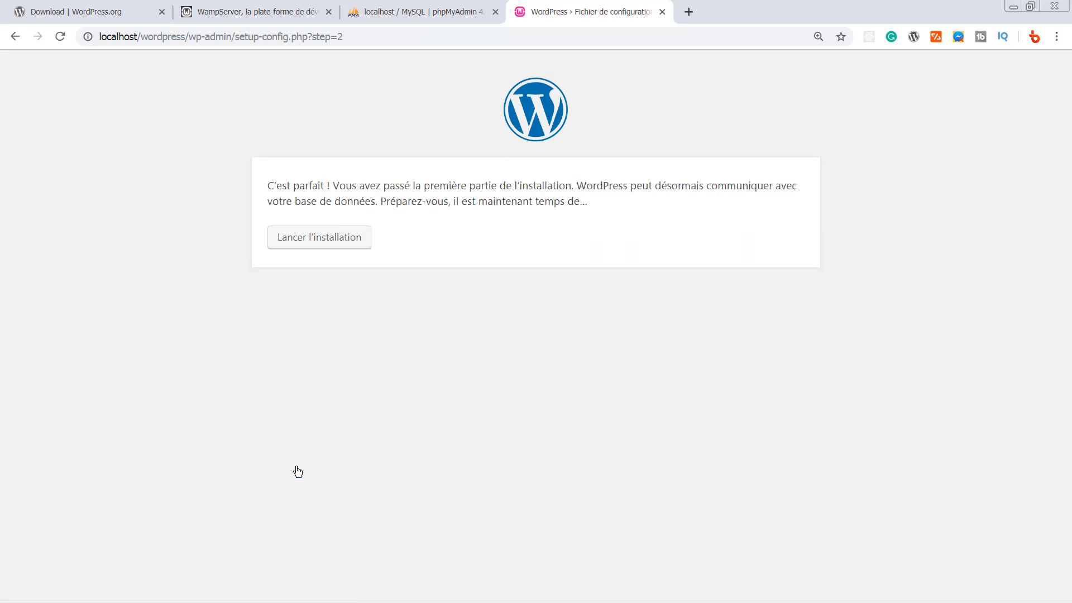
click(333, 240)
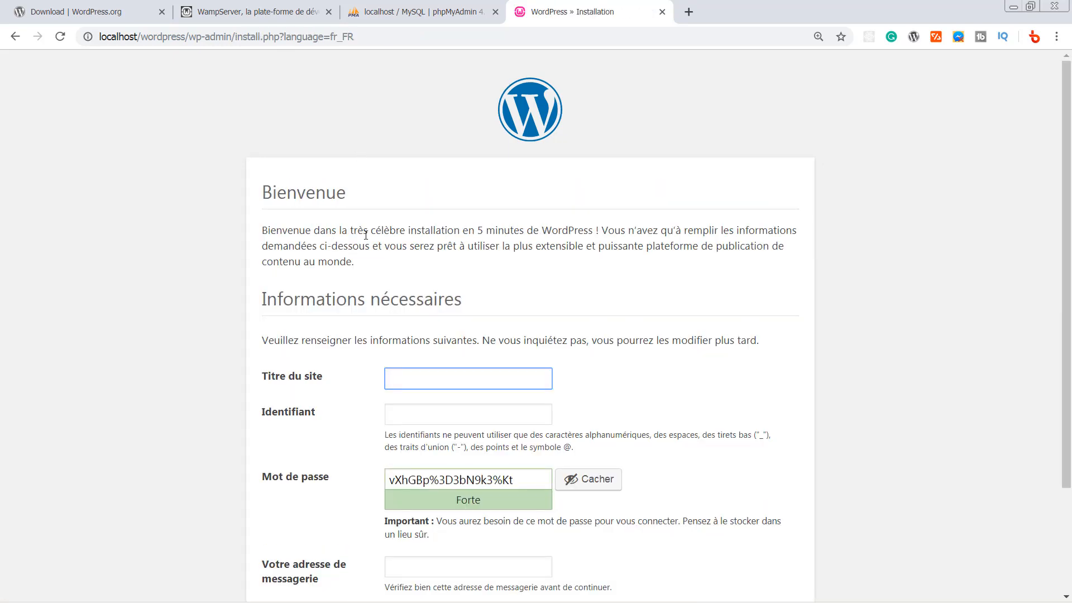
scroll(1069, 272, down, 1)
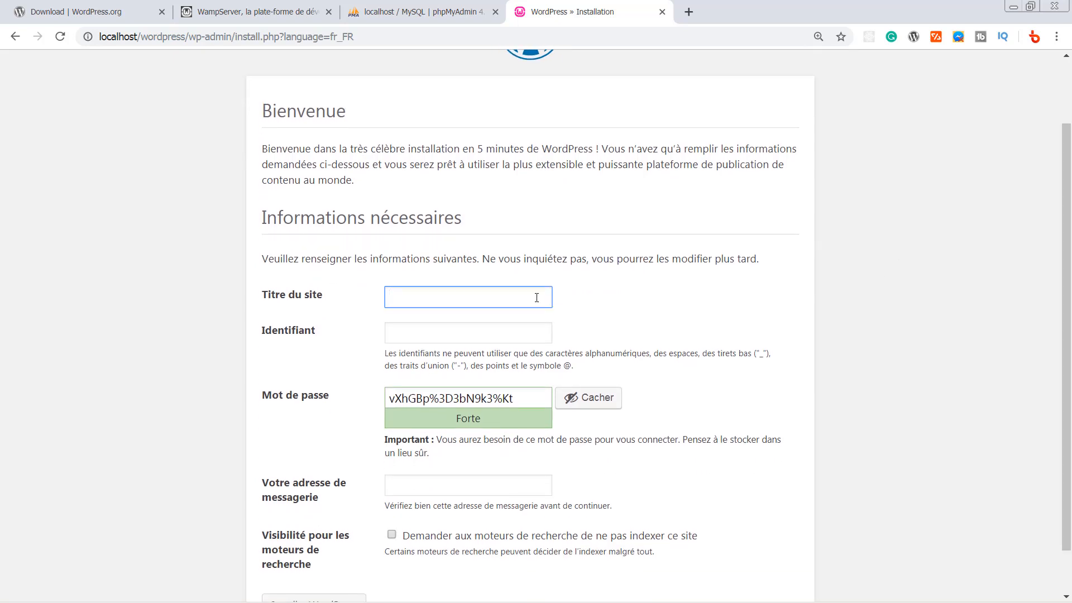
text(openWoo)
click(438, 333)
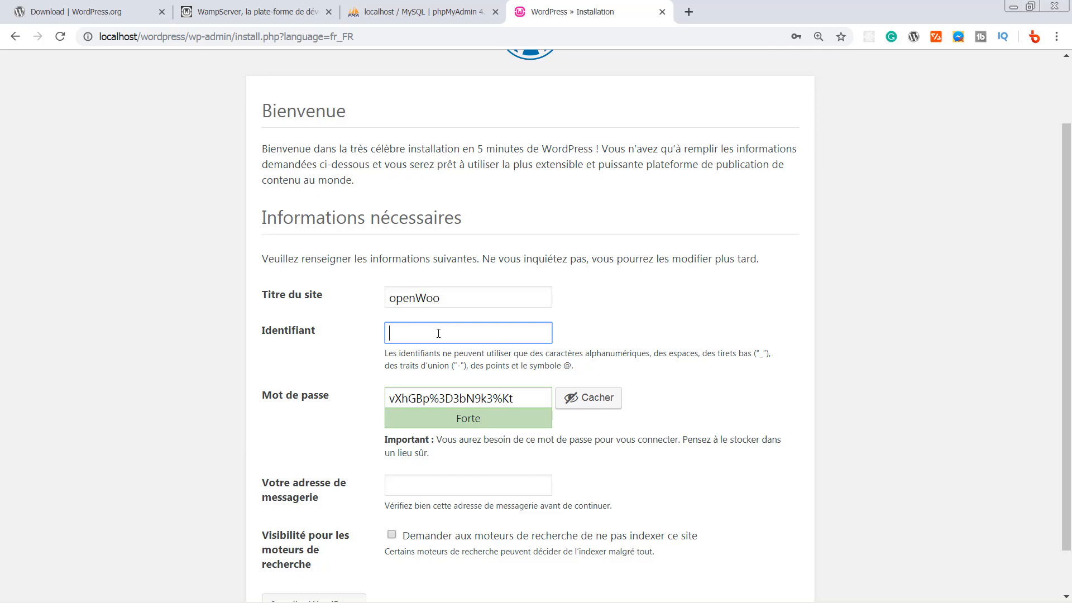
text(openwoo)
- Set the admin password, confirm the weak password, paste the admin e-mail and install WordPress
drag(519, 400, 330, 398)
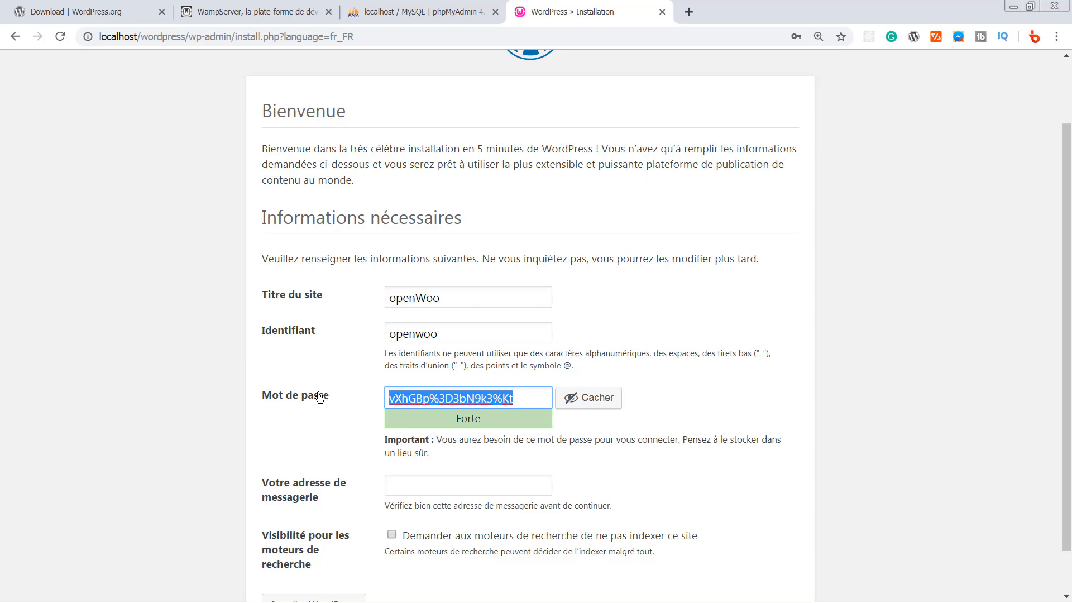
text(openwoo)
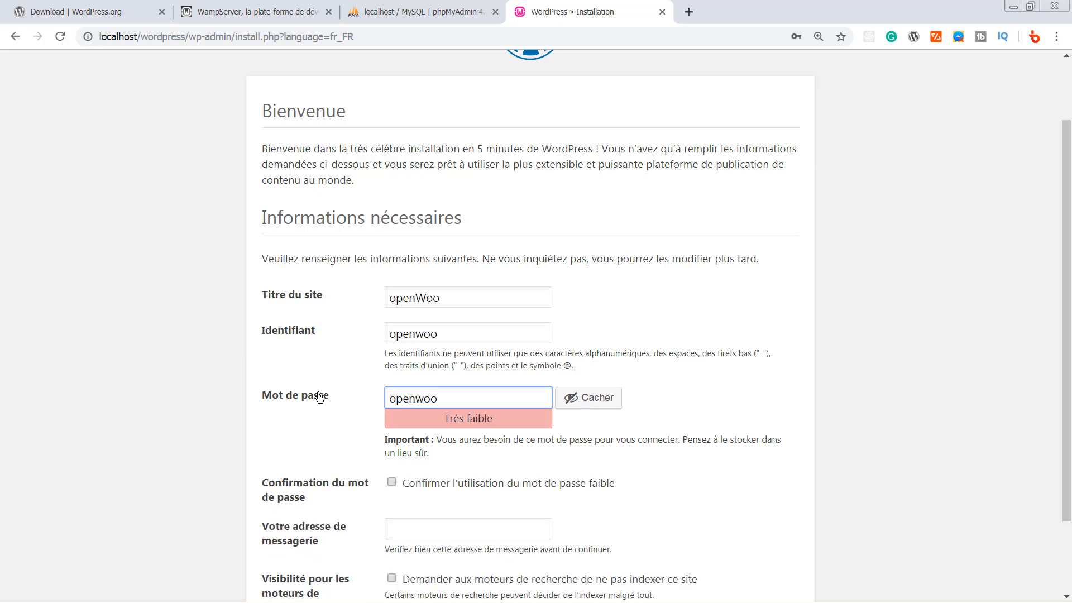
text(123)
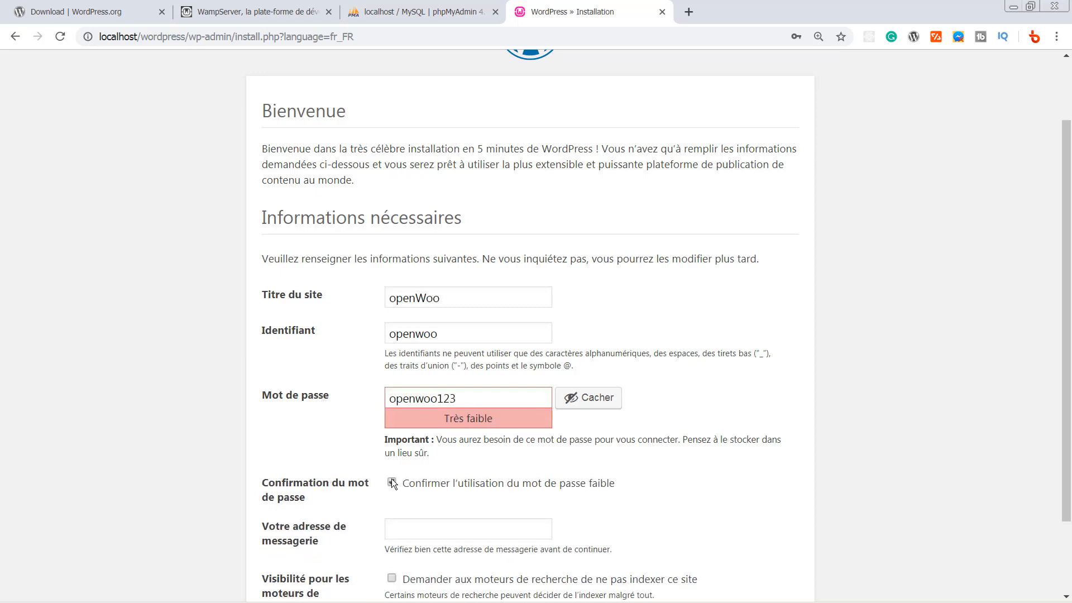
click(391, 481)
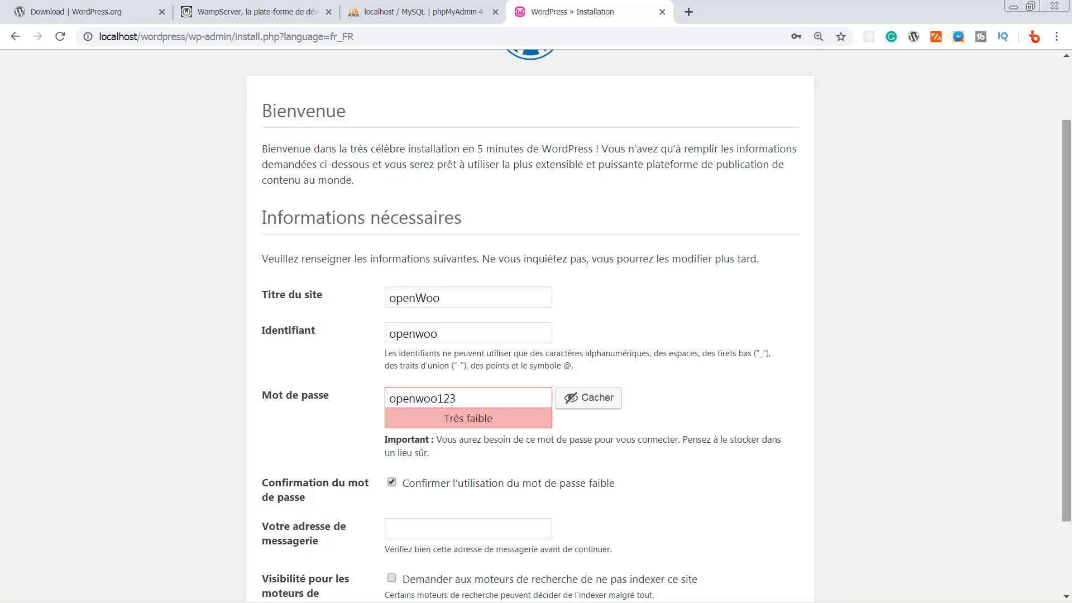
drag(1066, 322, 1071, 383)
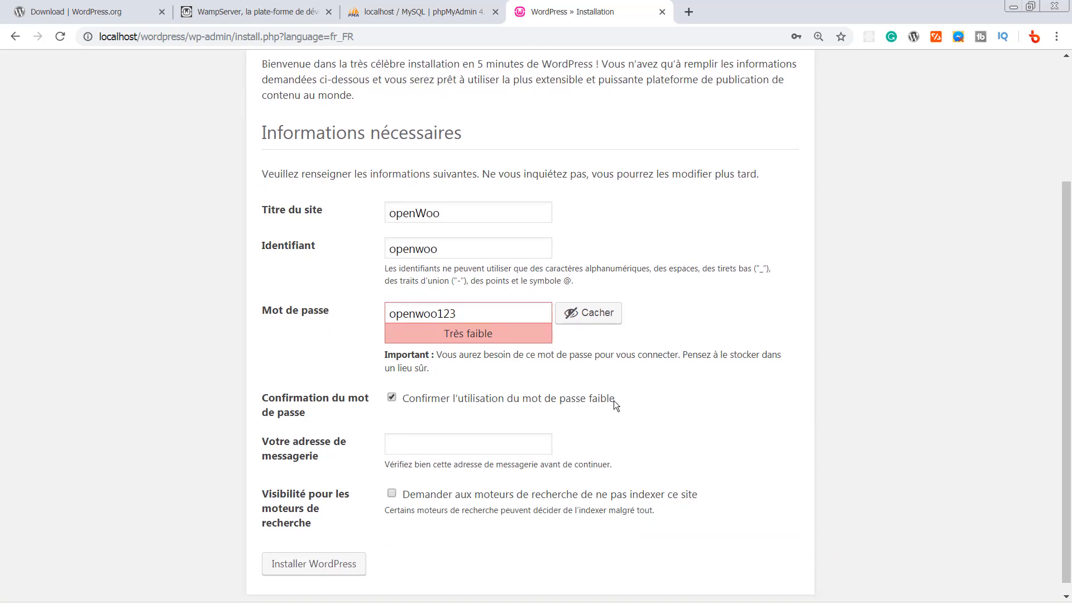
click(517, 444)
key(ctrl+v)
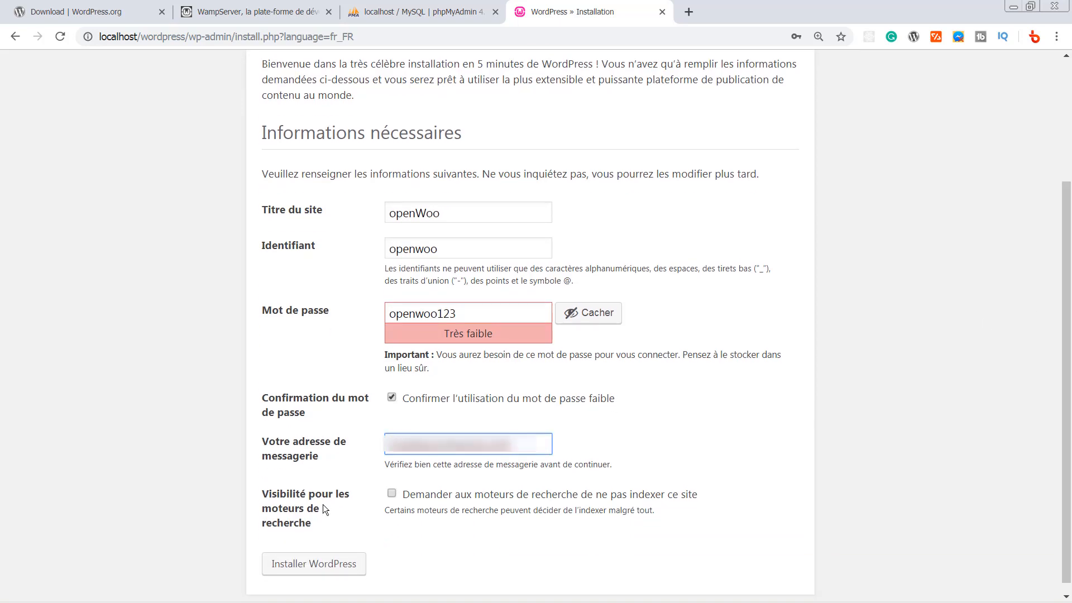
click(329, 565)
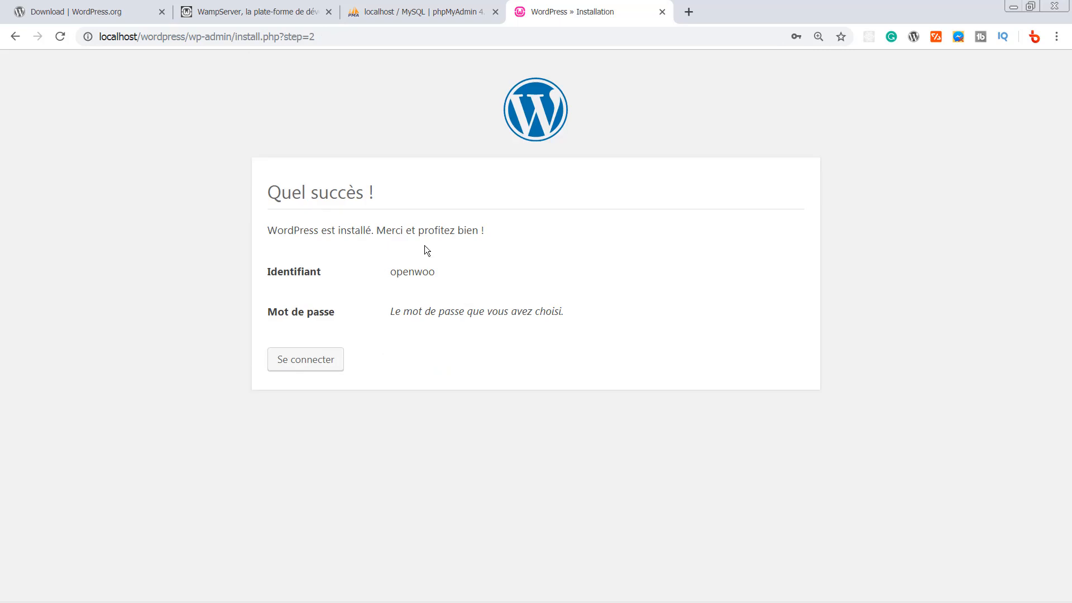
- Sign in on the login page with the new administrator username and password
click(322, 365)
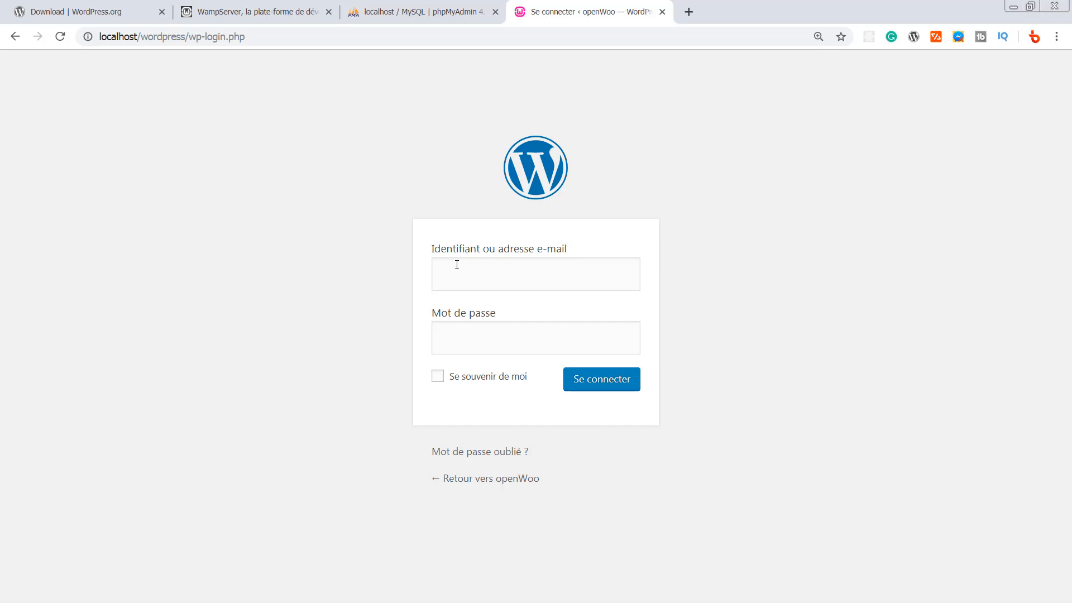
click(456, 264)
text(openwoo)
click(492, 336)
text(•)
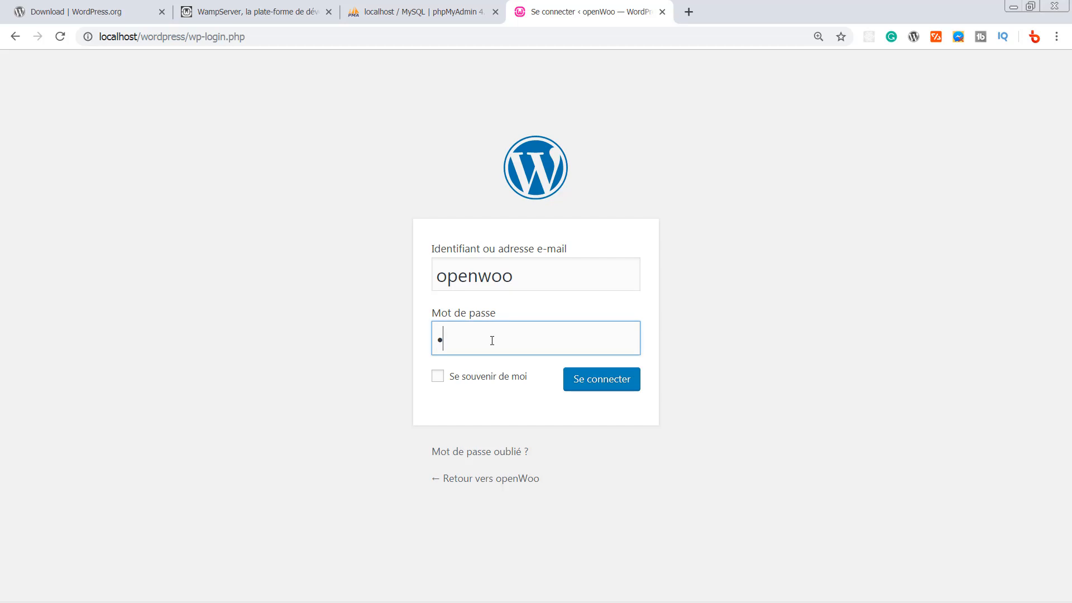
text(•••••••••)
click(598, 384)
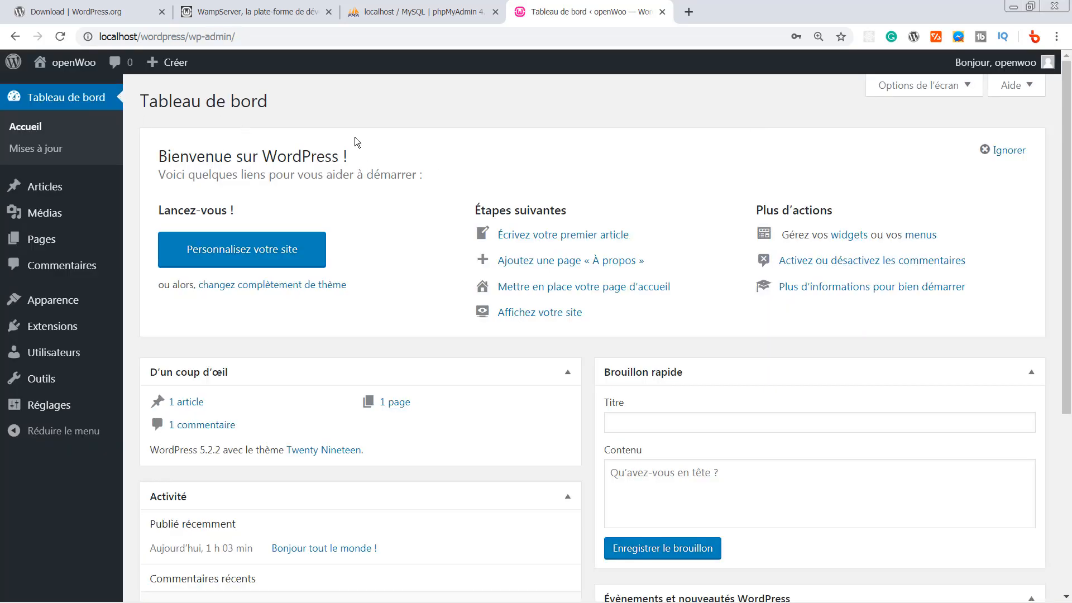
- Look over the Articles and Extensions entries in the openWoo dashboard's admin menu
mouse_move(86, 198)
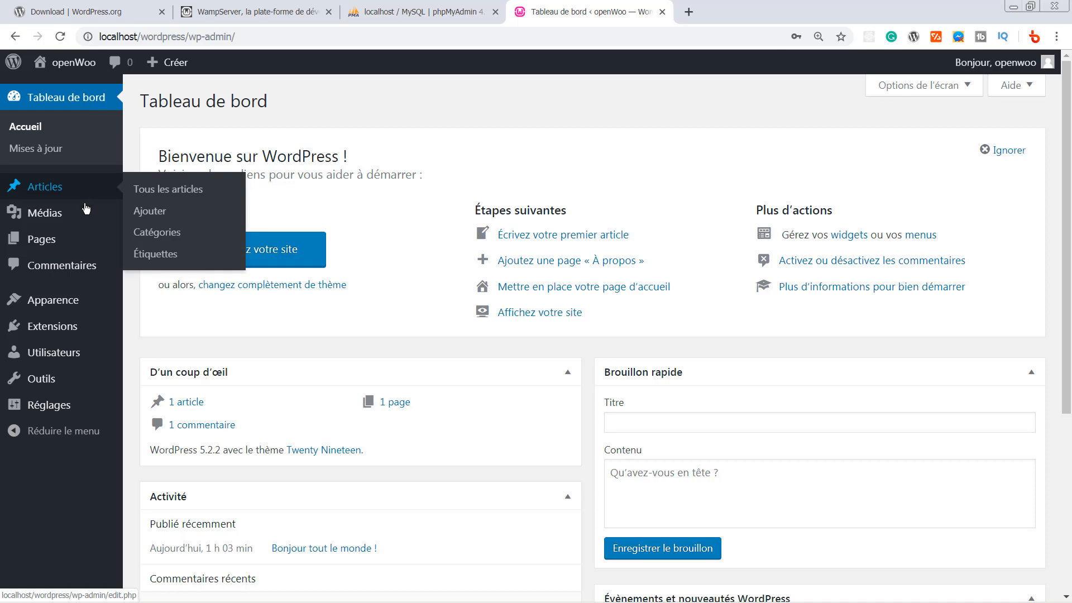
mouse_move(97, 320)
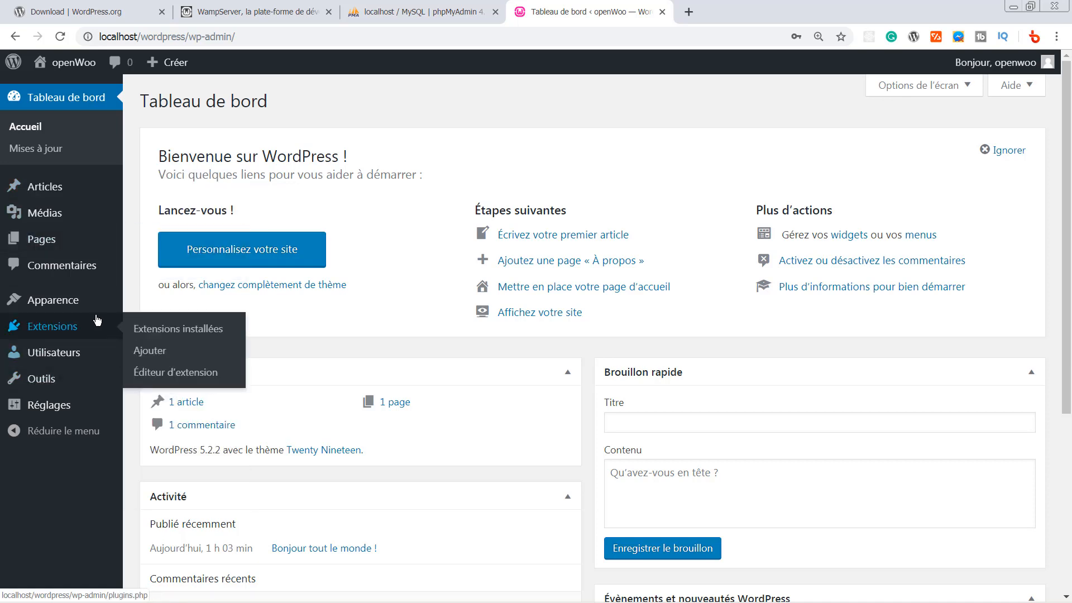